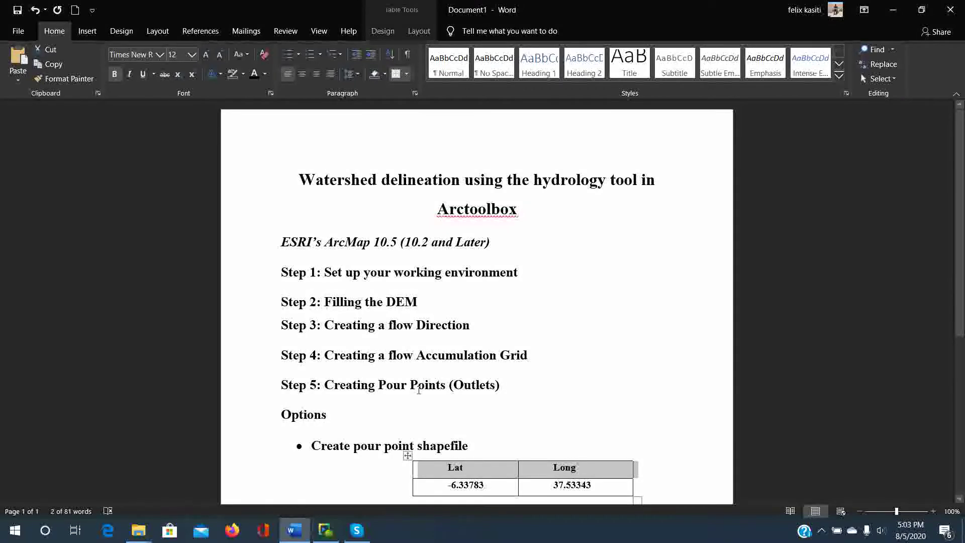
Read through the watershed delineation workflow in the document, down to Step 9 on generating a gauge fraction file.
{"action": "scroll", "coordinate": [397, 381], "scroll_direction": "down", "scroll_amount": 5}
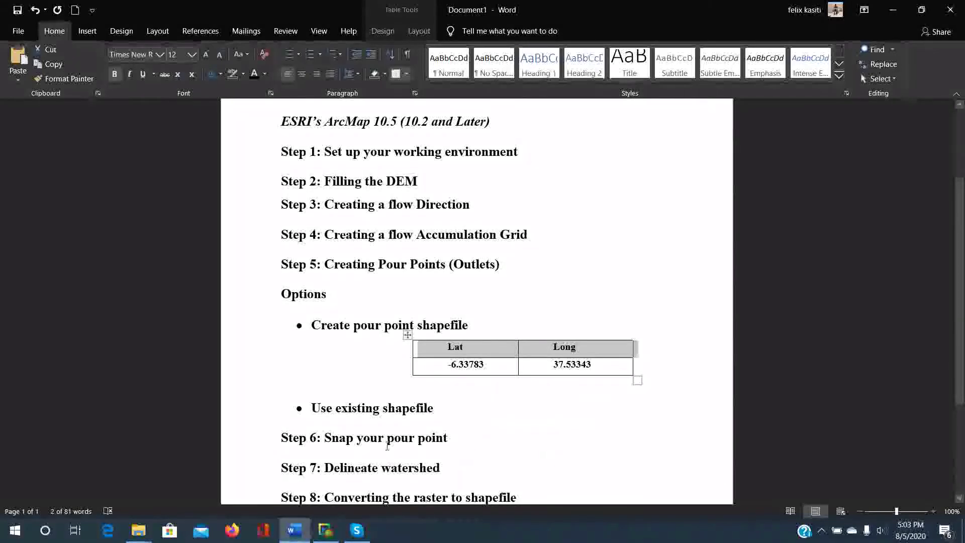
{"action": "scroll", "coordinate": [387, 446], "scroll_direction": "down", "scroll_amount": 1}
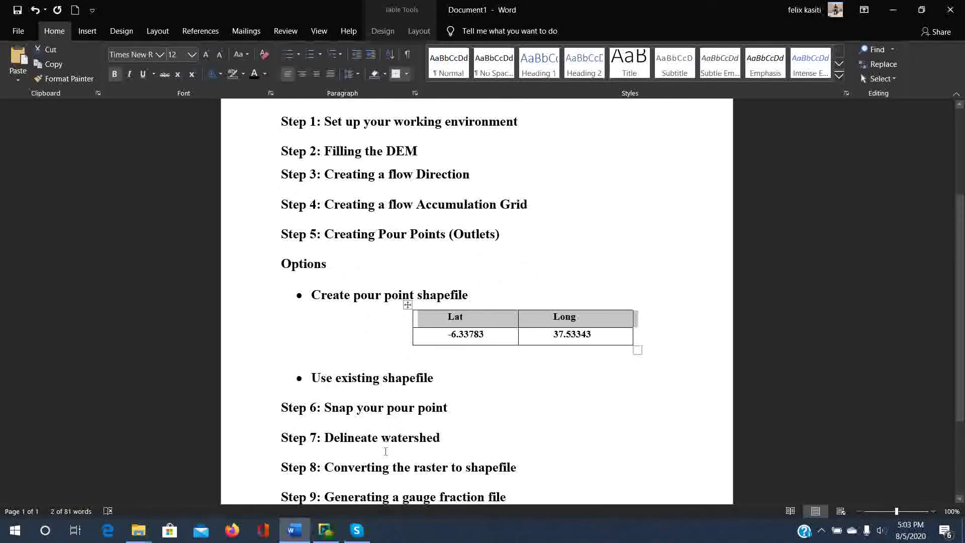
{"action": "scroll", "coordinate": [386, 455], "scroll_direction": "down", "scroll_amount": 1}
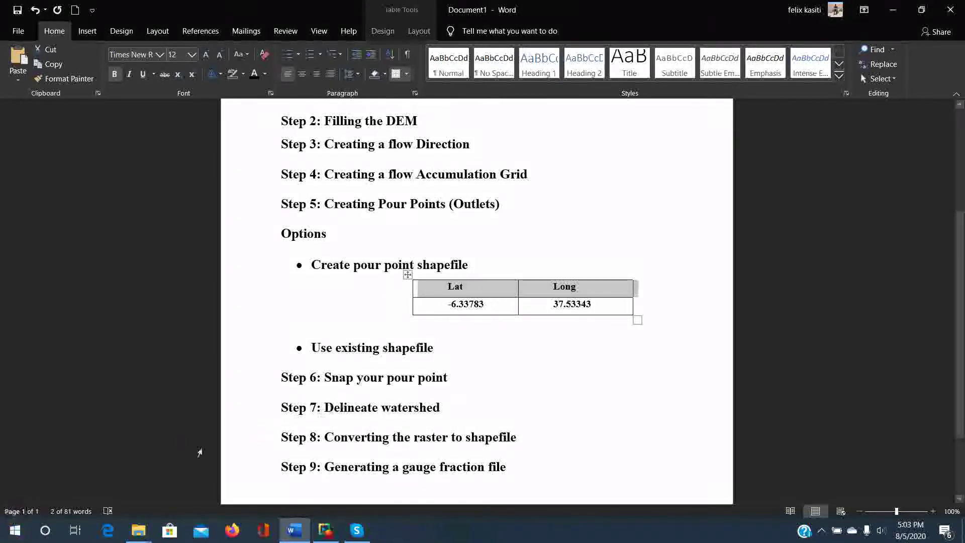
Launch ArcMap and dismiss its Getting Started dialog, keeping an untitled blank map.
{"action": "left_click", "coordinate": [15, 534]}
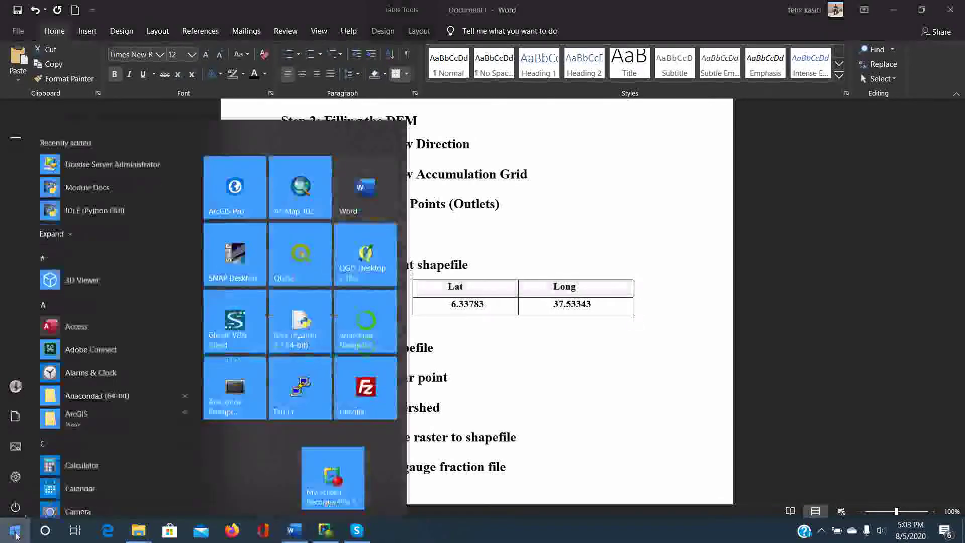
{"action": "left_click", "coordinate": [295, 195]}
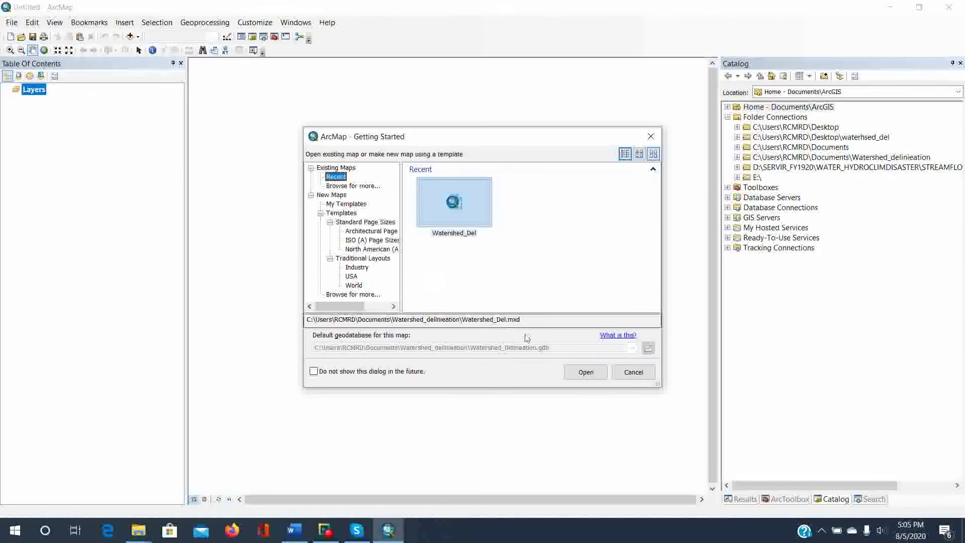
{"action": "left_click", "coordinate": [586, 372]}
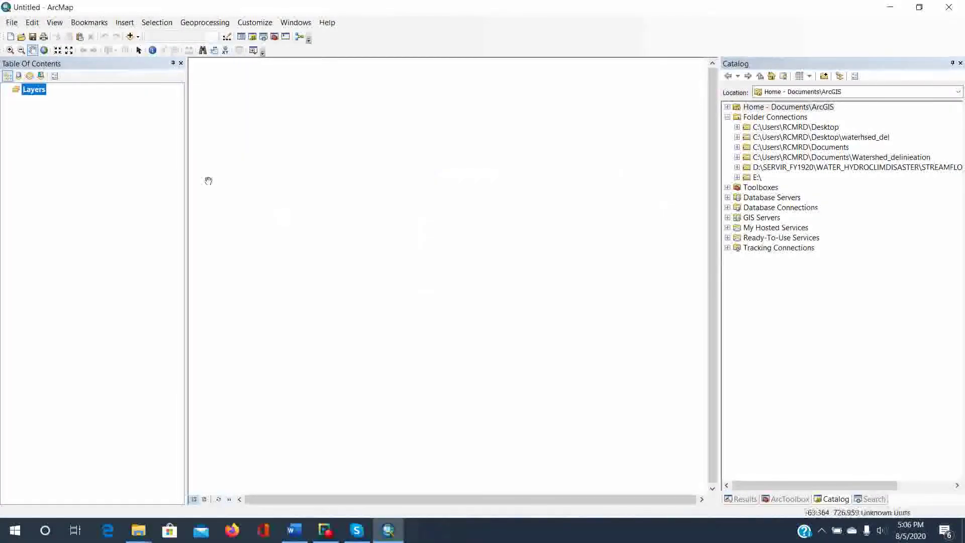
{"action": "left_click", "coordinate": [11, 23]}
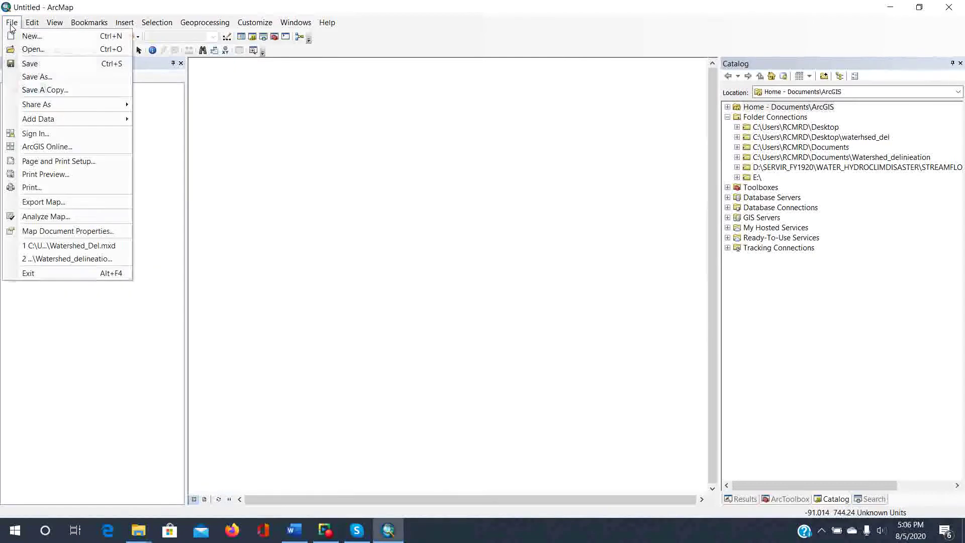
{"action": "left_click", "coordinate": [33, 36]}
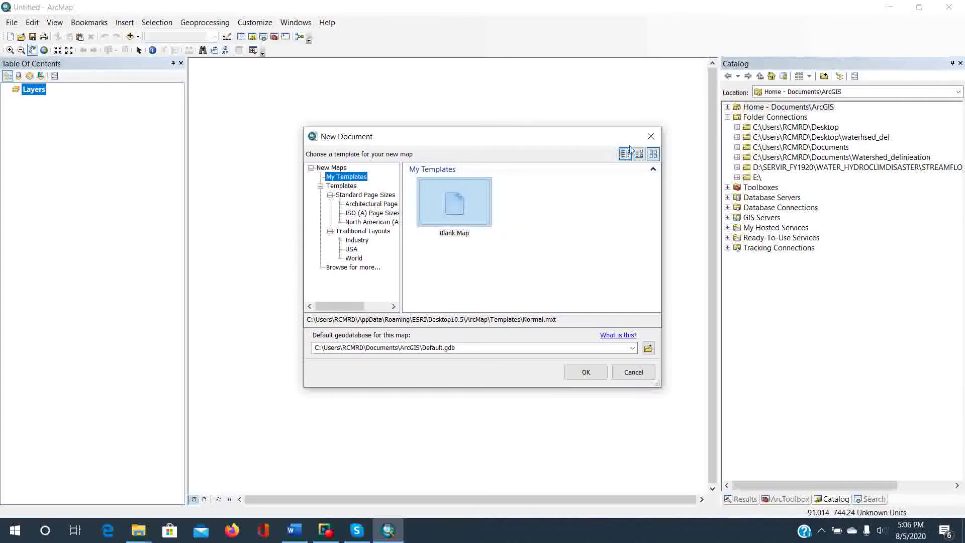
{"action": "left_click", "coordinate": [650, 136]}
Save the blank map document as Watershed_Delineation in the Watershed_delinieation folder.
{"action": "left_click", "coordinate": [12, 23]}
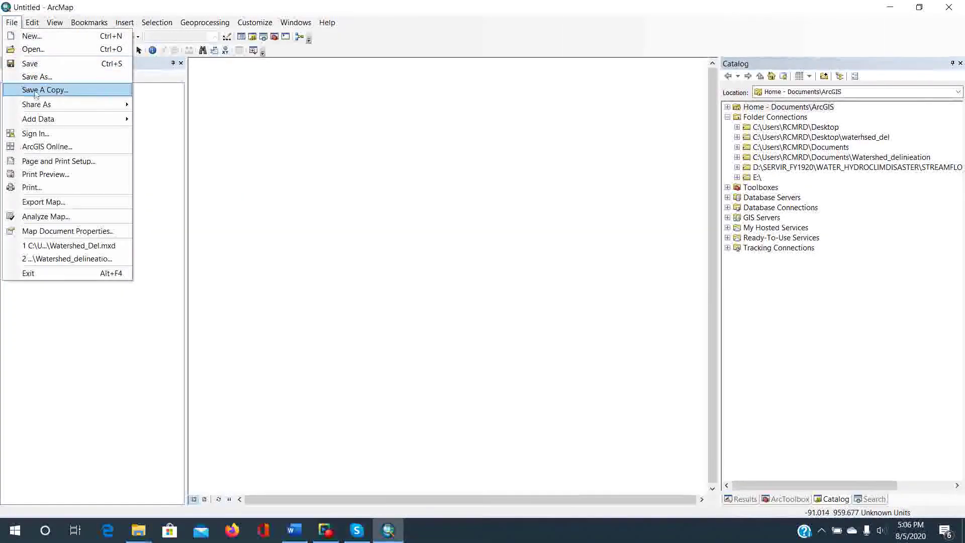
{"action": "left_click", "coordinate": [37, 66]}
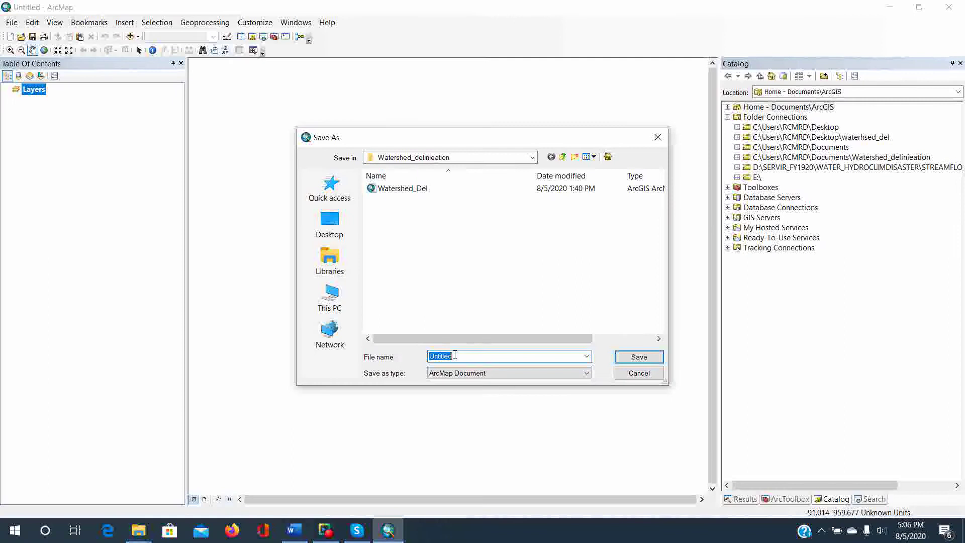
{"action": "type", "text": "Watershe"}
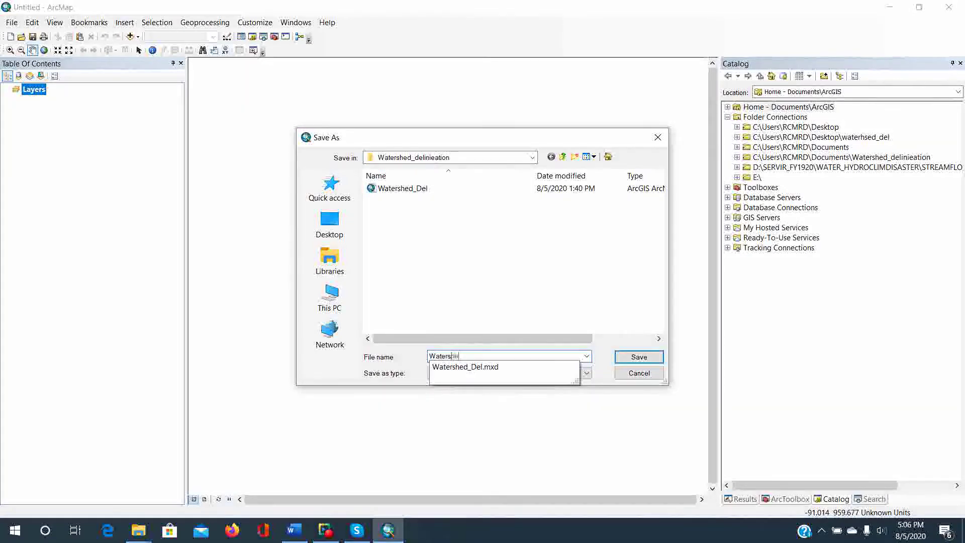
{"action": "type", "text": "d_"}
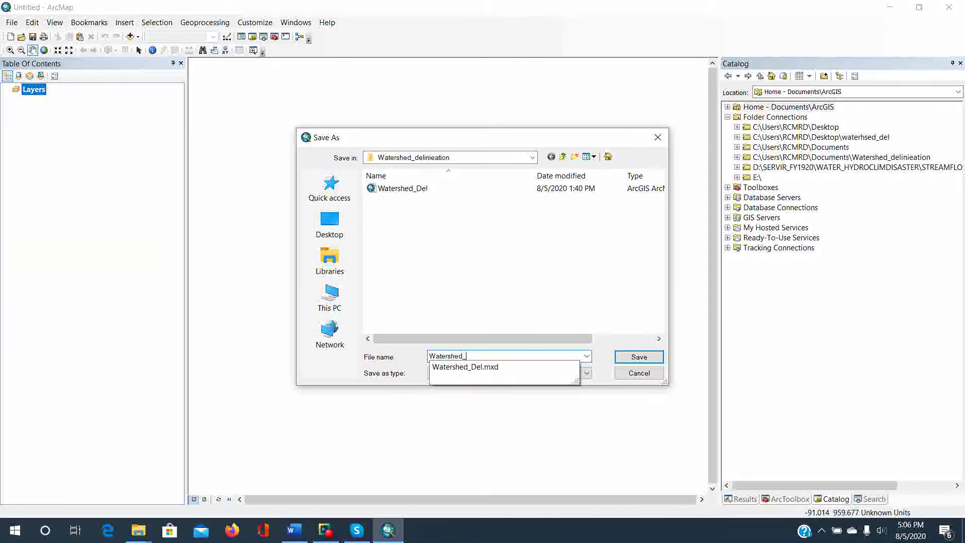
{"action": "type", "text": "Deli"}
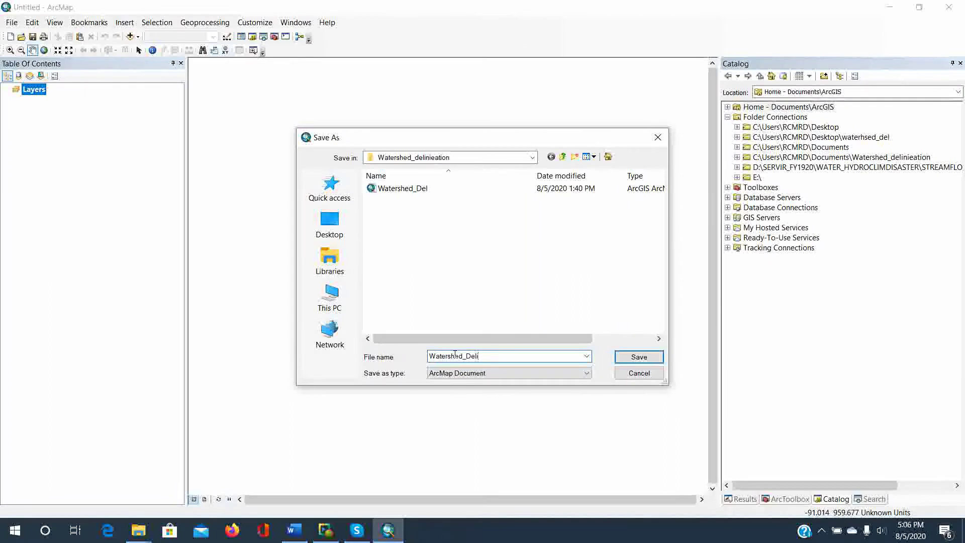
{"action": "type", "text": "neation"}
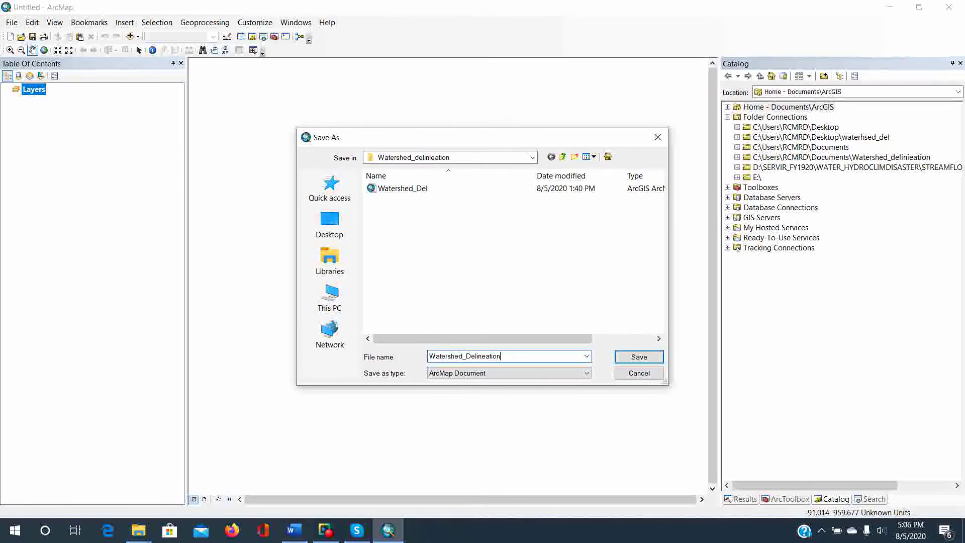
{"action": "key", "text": "Return"}
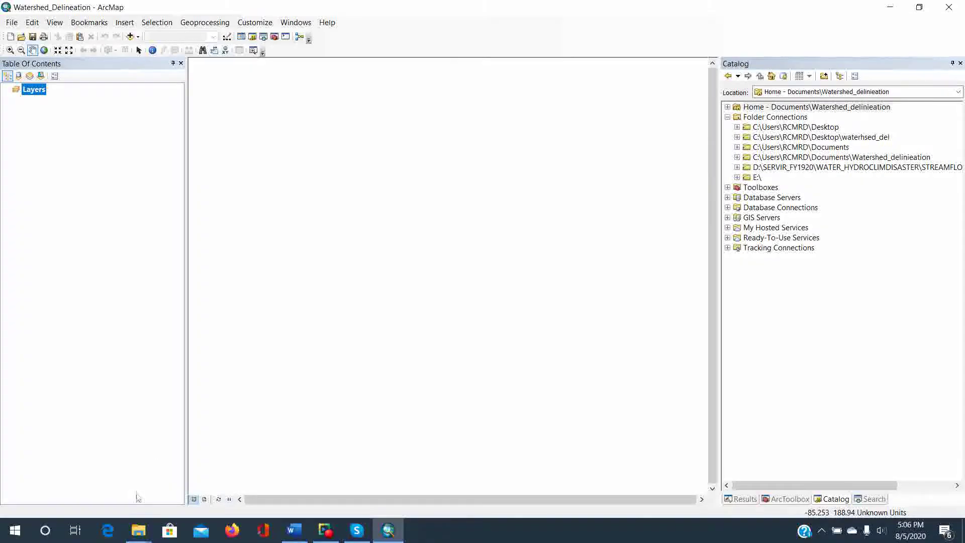
Check the contents of the Watershed_delinieation folder in File Explorer and return to ArcMap.
{"action": "mouse_move", "coordinate": [137, 531]}
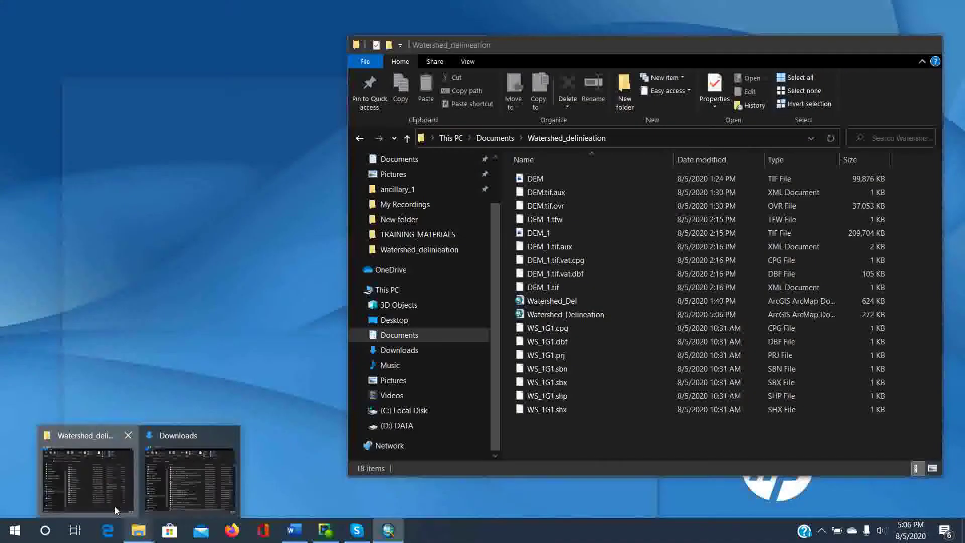
{"action": "left_click", "coordinate": [114, 505]}
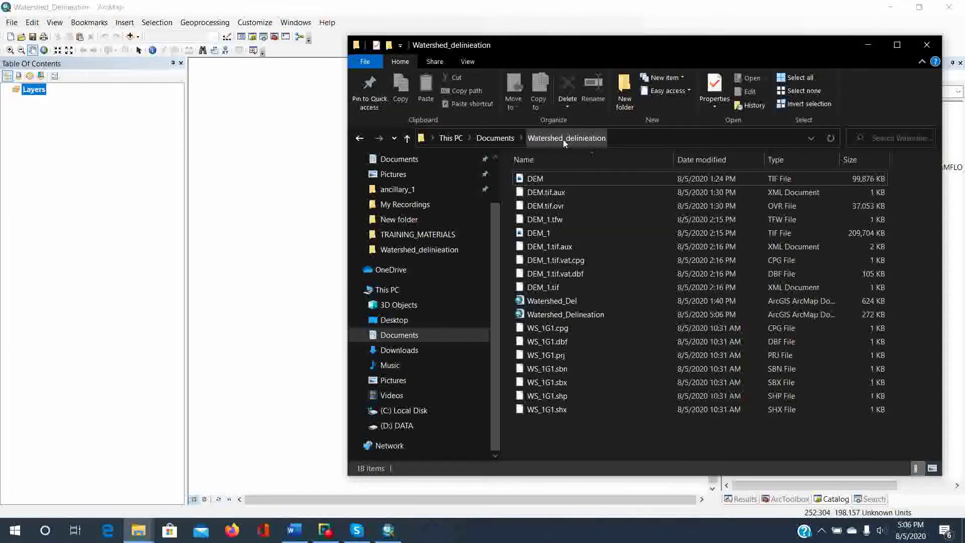
{"action": "left_click", "coordinate": [278, 203]}
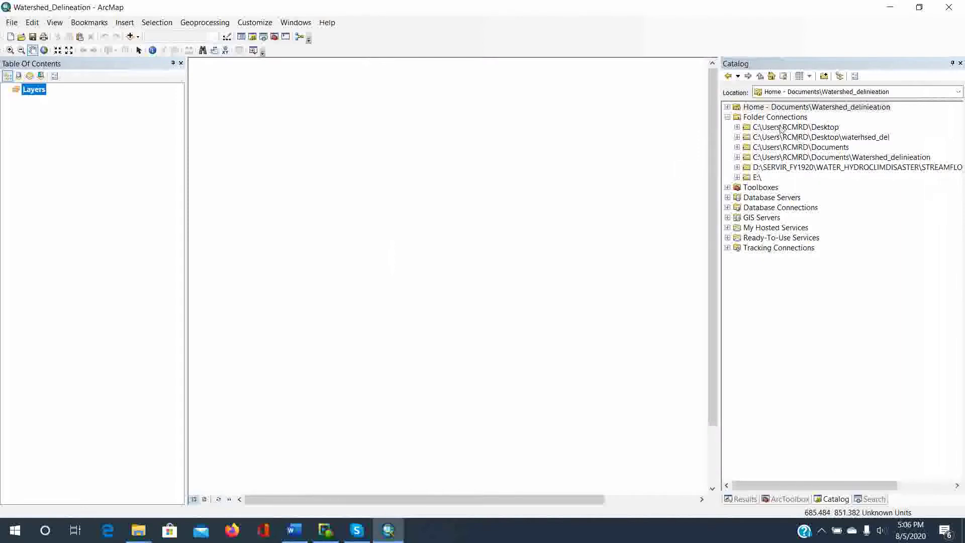
Add a folder connection to the Watershed_delinieation folder inside Documents.
{"action": "left_click", "coordinate": [823, 77]}
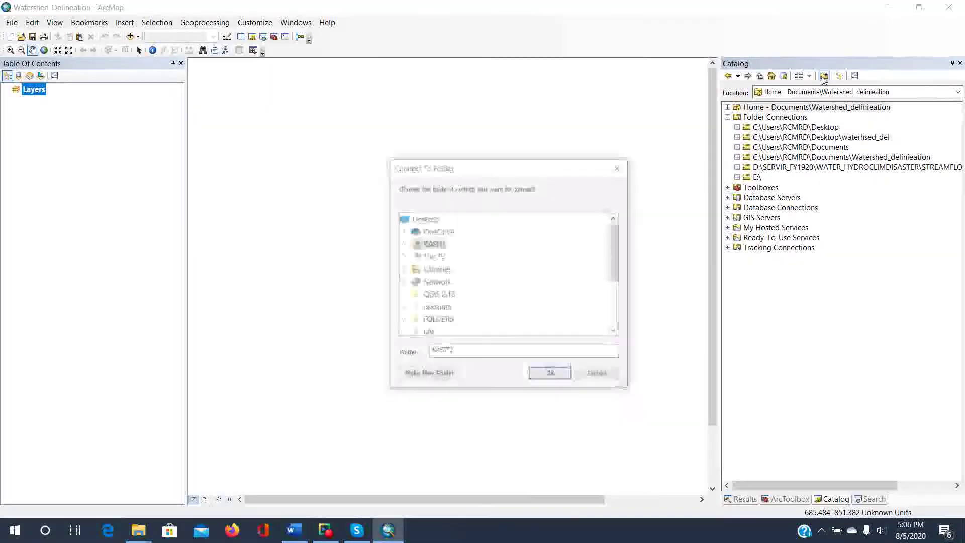
{"action": "left_click", "coordinate": [405, 246]}
{"action": "scroll", "coordinate": [441, 294], "scroll_direction": "down", "scroll_amount": 5}
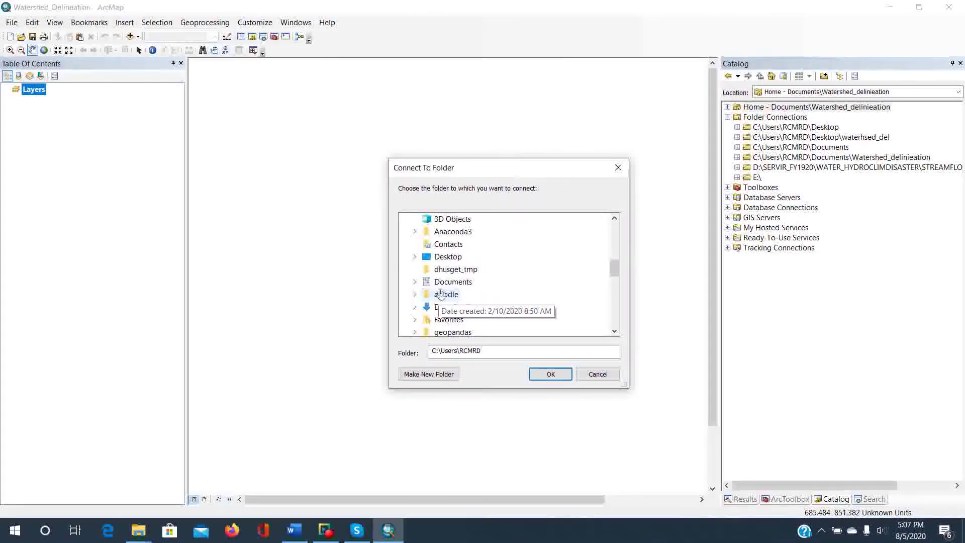
{"action": "double_click", "coordinate": [453, 281]}
{"action": "scroll", "coordinate": [465, 291], "scroll_direction": "down", "scroll_amount": 6}
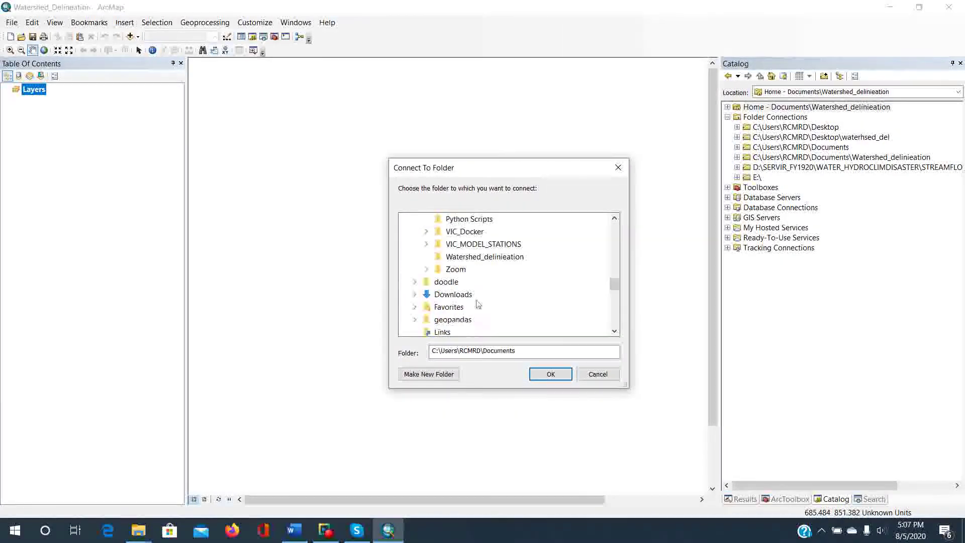
{"action": "left_click", "coordinate": [483, 256]}
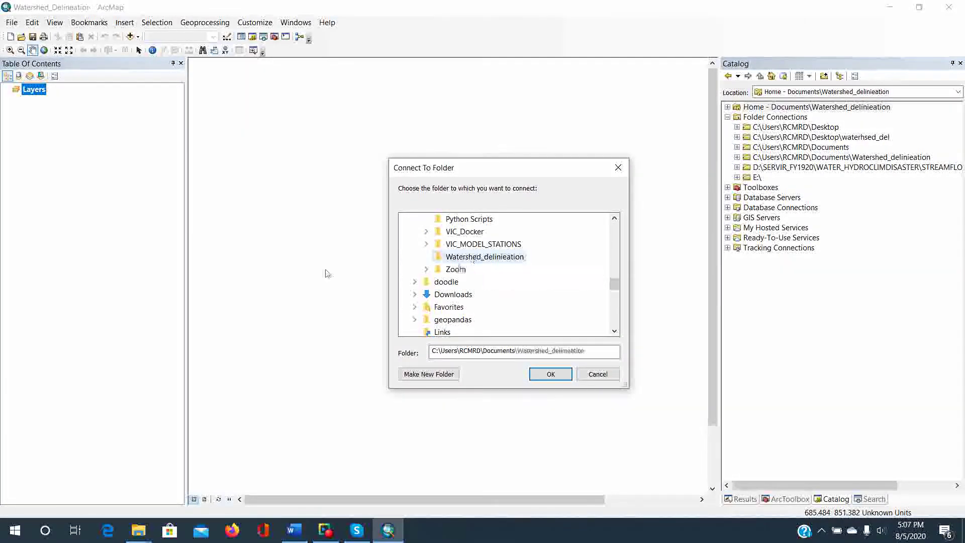
{"action": "left_click", "coordinate": [537, 375]}
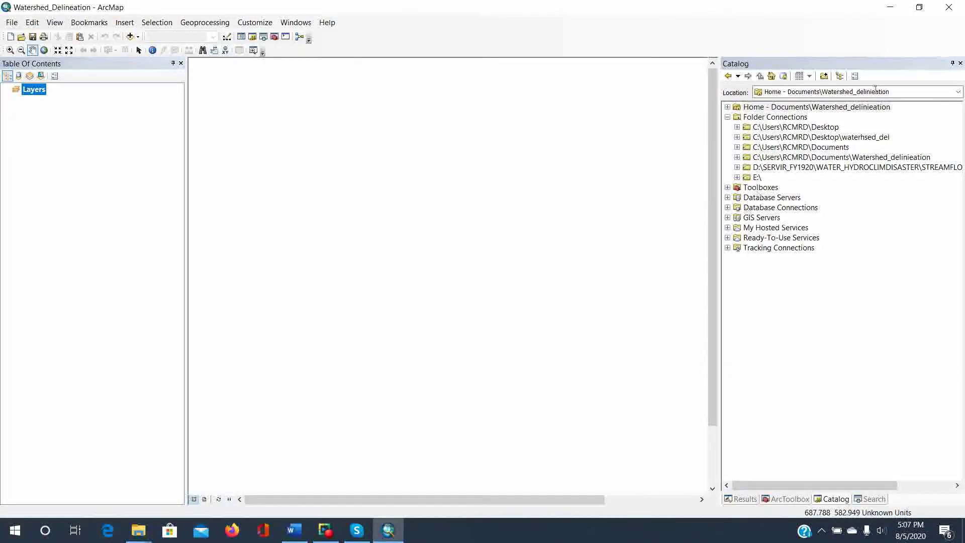
Expand the connected Watershed_delinieation folder and add its DEM.tif raster to the map.
{"action": "left_click", "coordinate": [764, 157]}
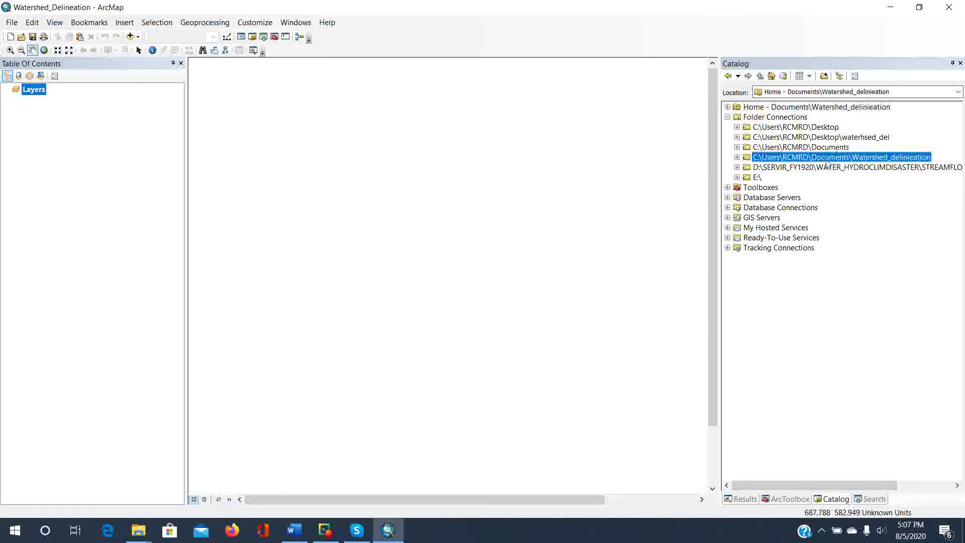
{"action": "left_click", "coordinate": [737, 158]}
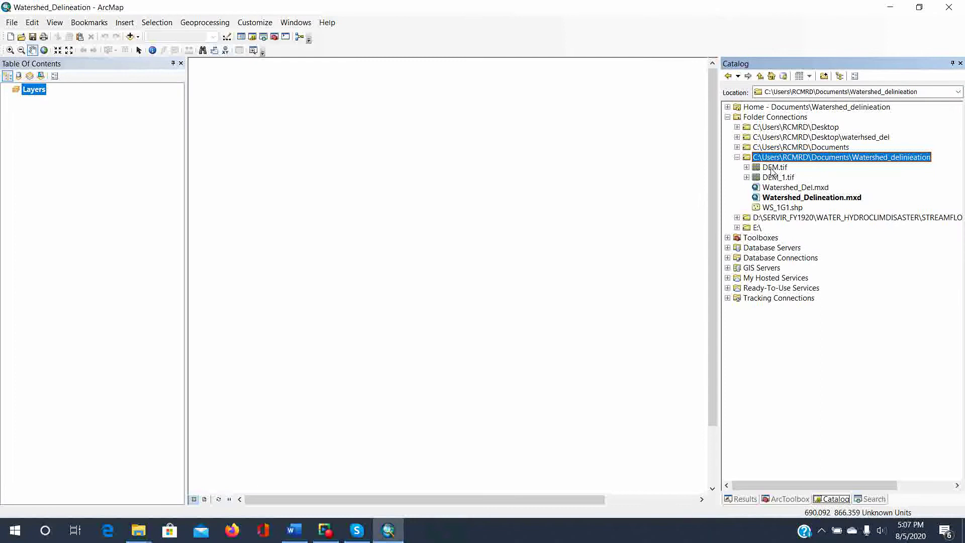
{"action": "left_click_drag", "start_coordinate": [773, 169], "coordinate": [372, 248]}
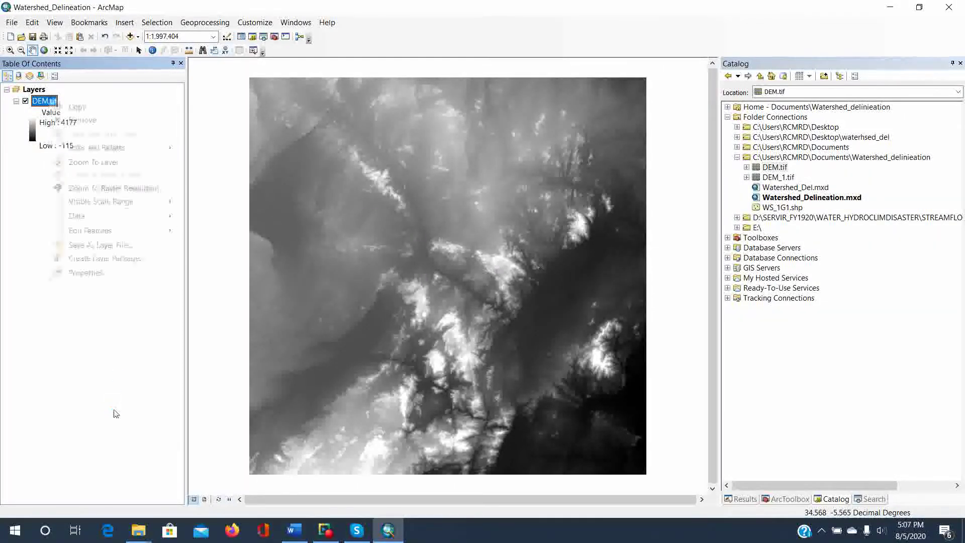
Examine the DEM.tif layer's source properties, including its raster information and NoData value, and close the properties.
{"action": "left_click", "coordinate": [90, 271]}
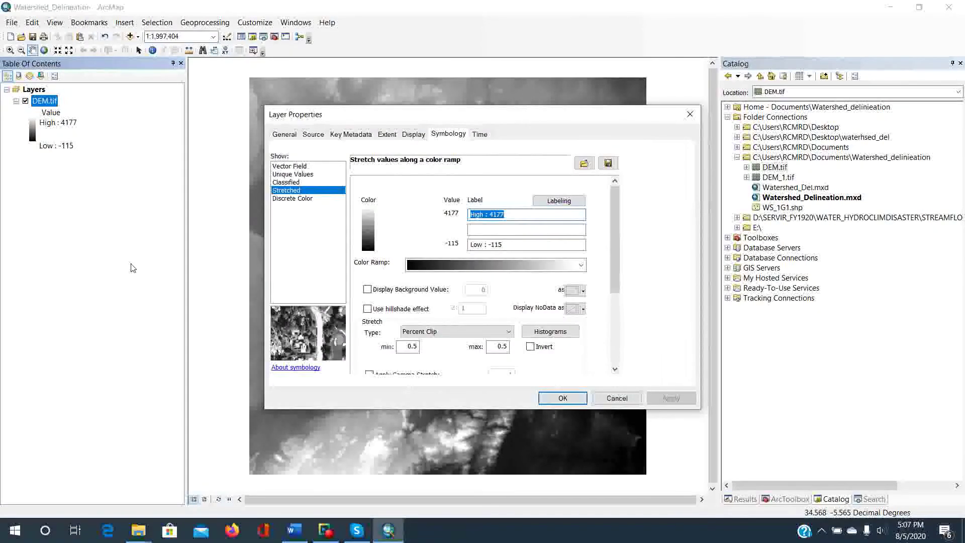
{"action": "left_click", "coordinate": [284, 135]}
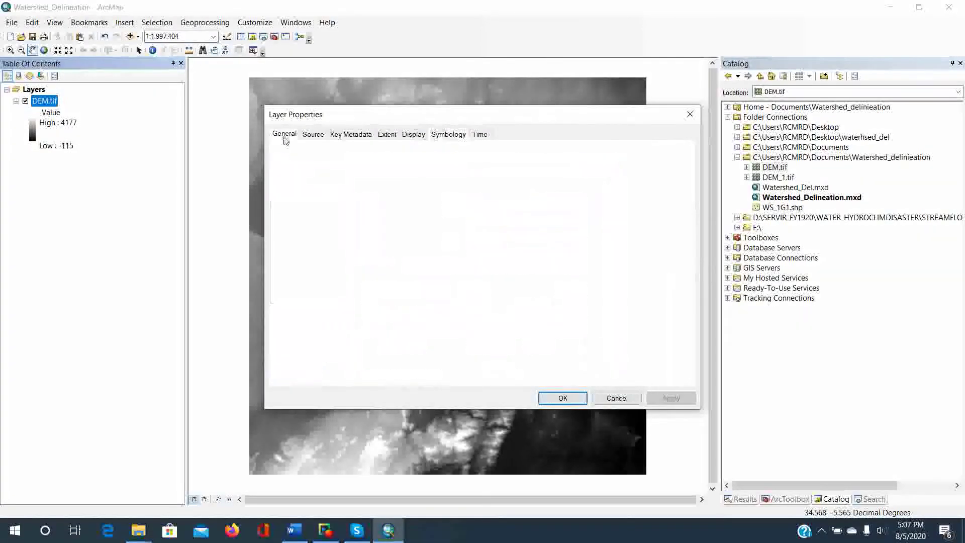
{"action": "left_click", "coordinate": [312, 135]}
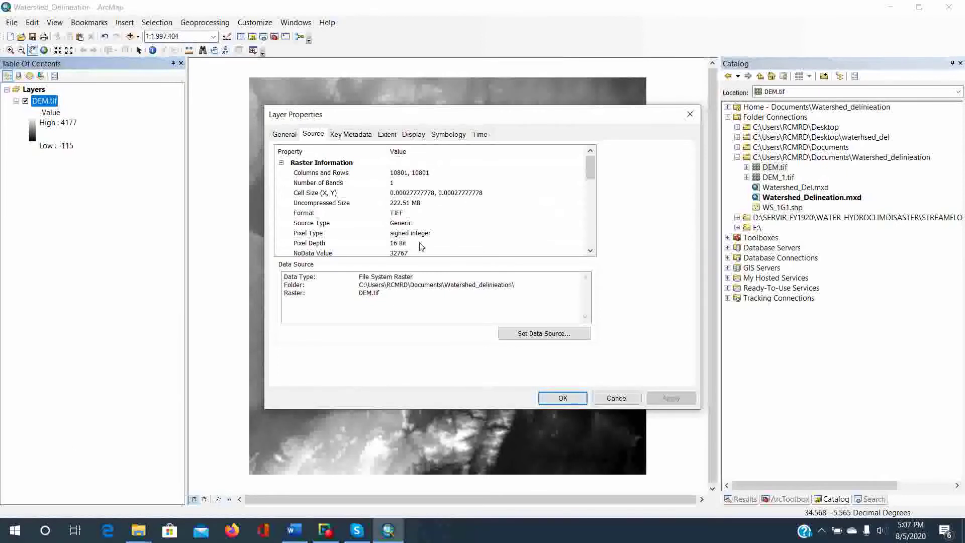
{"action": "scroll", "coordinate": [415, 244], "scroll_direction": "down", "scroll_amount": 1}
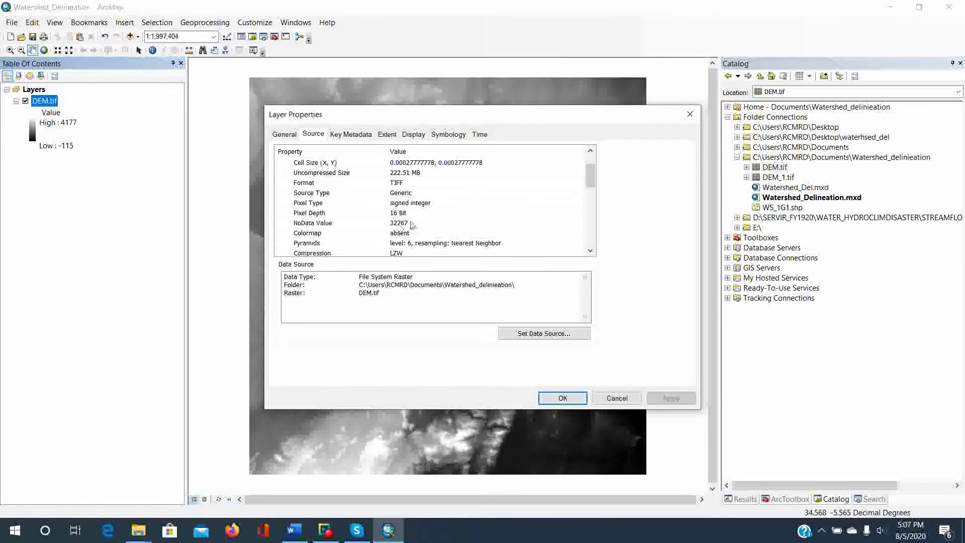
{"action": "left_click", "coordinate": [402, 226]}
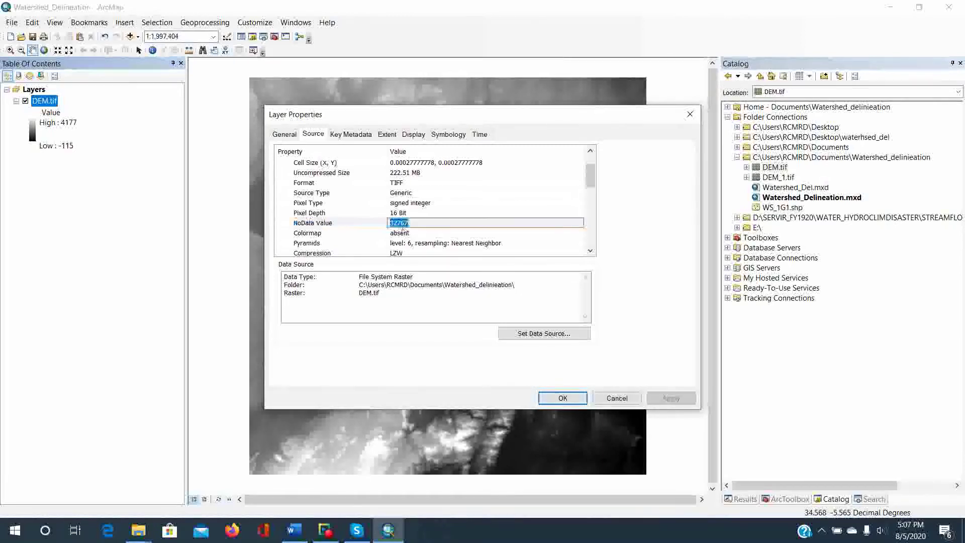
{"action": "left_click", "coordinate": [575, 401]}
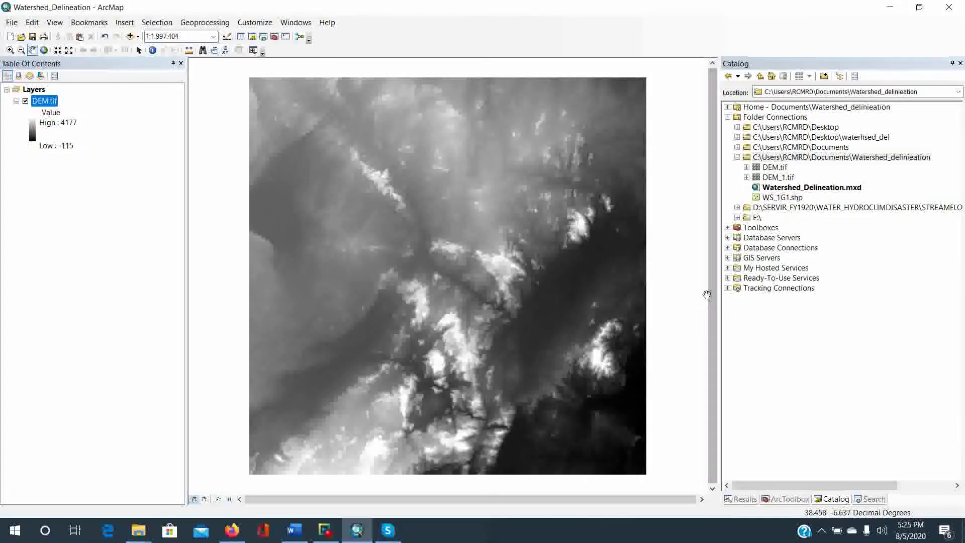
Create a new file geodatabase in the connected Watershed_delinieation folder.
{"action": "right_click", "coordinate": [815, 160]}
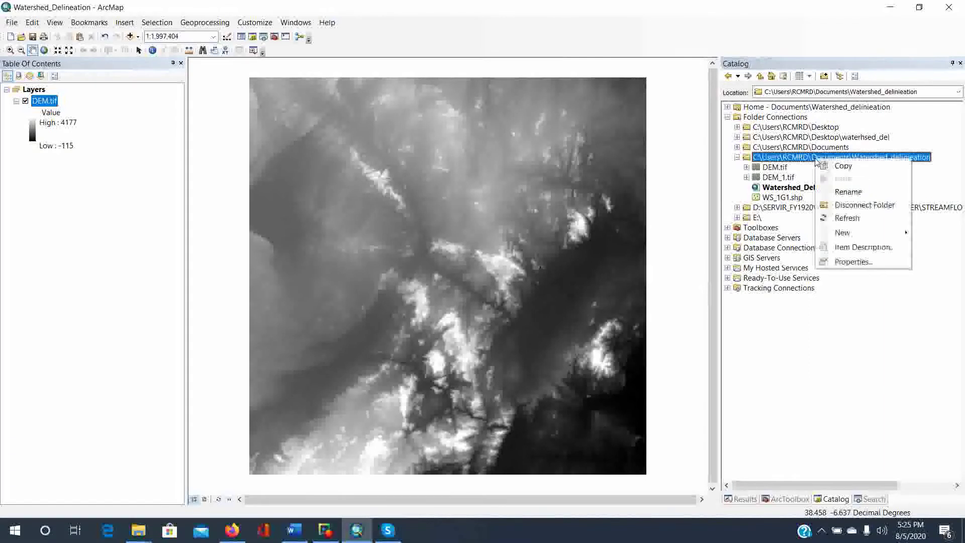
{"action": "mouse_move", "coordinate": [851, 234]}
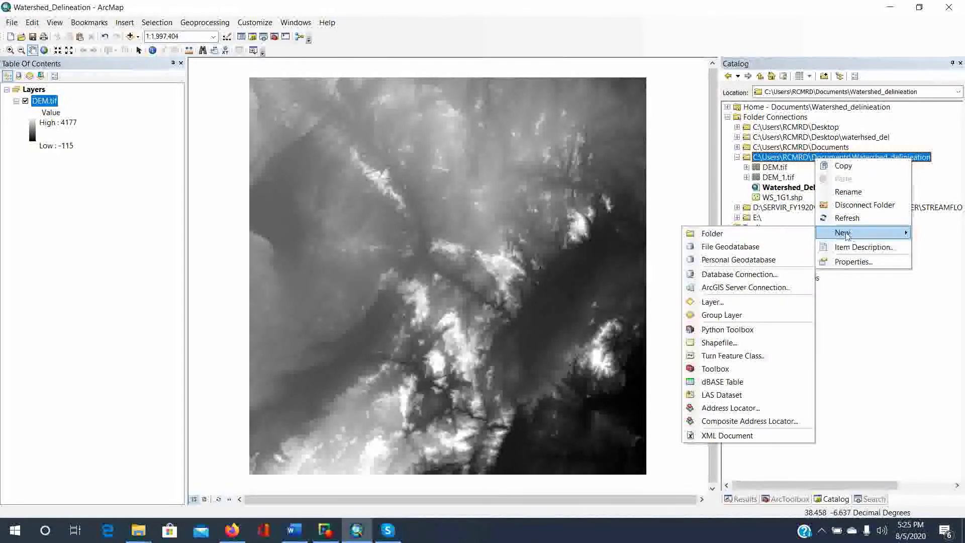
{"action": "left_click", "coordinate": [780, 252]}
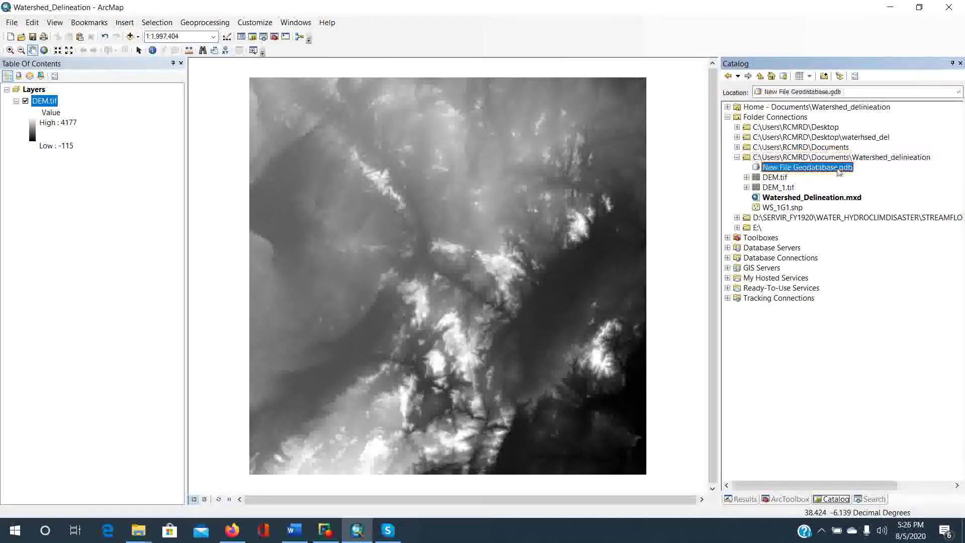
Rename the new file geodatabase as Watershed_del and make it the map's default geodatabase.
{"action": "left_click_drag", "start_coordinate": [837, 168], "coordinate": [758, 164]}
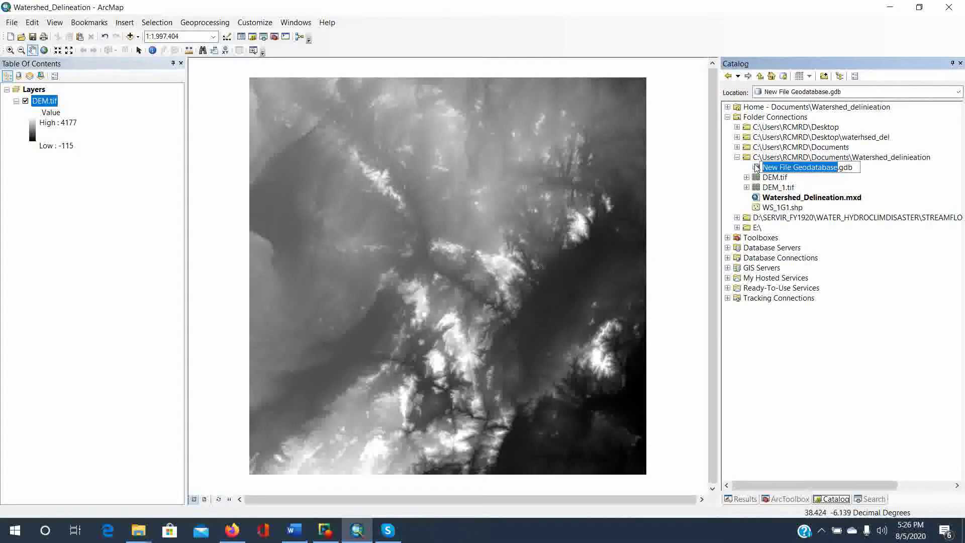
{"action": "type", "text": "W"}
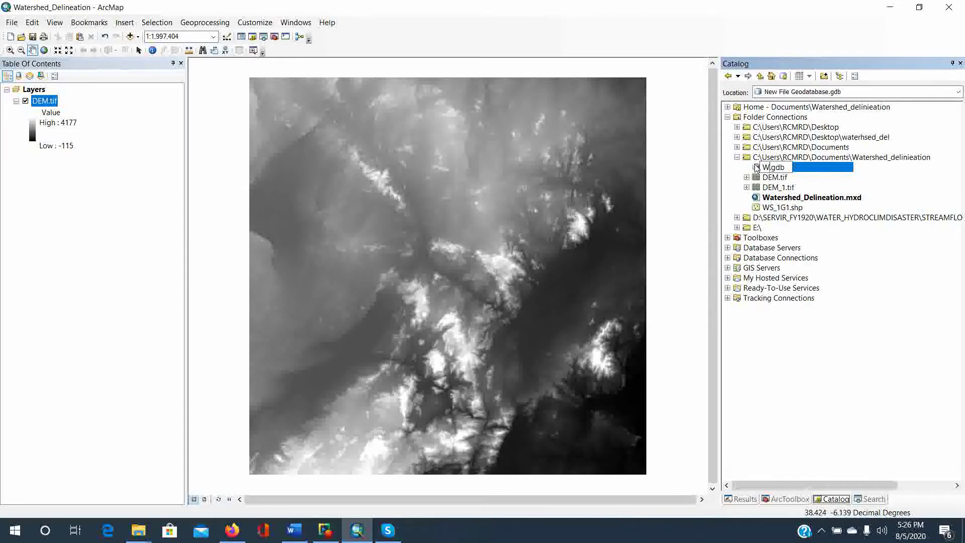
{"action": "type", "text": "atershed_del"}
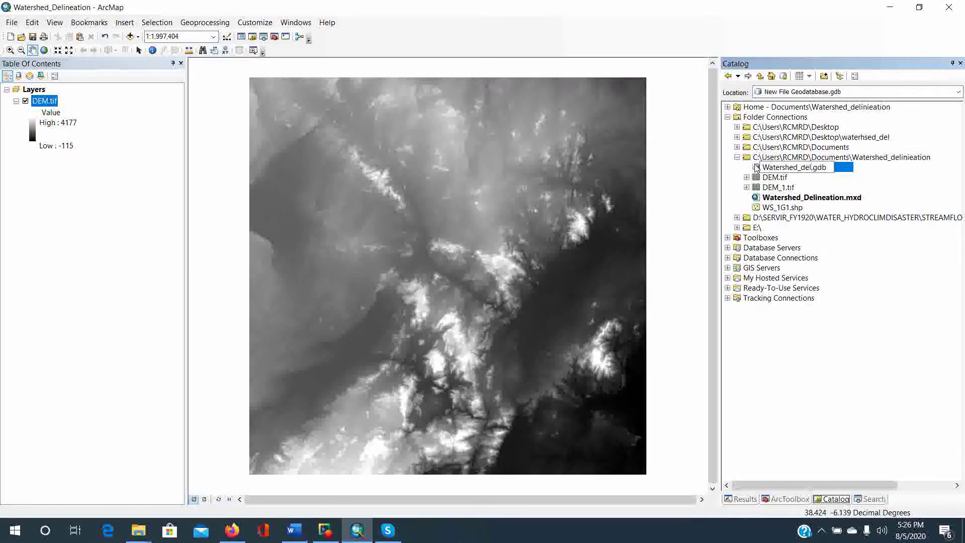
{"action": "key", "text": "Return"}
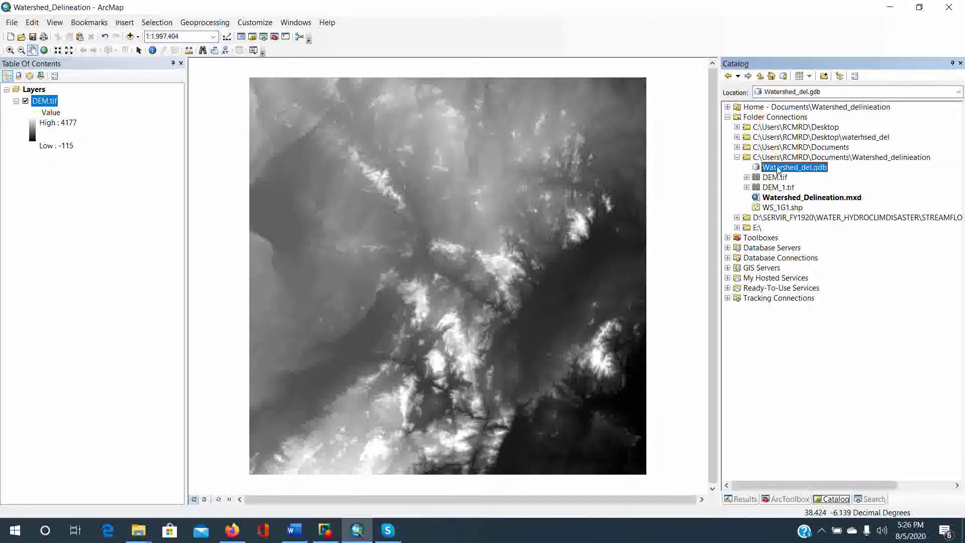
{"action": "right_click", "coordinate": [778, 170]}
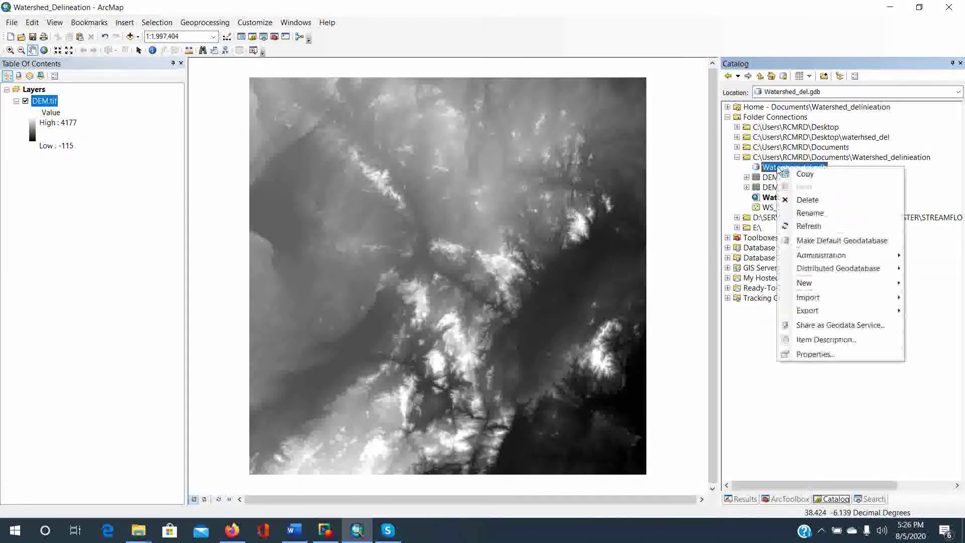
{"action": "left_click", "coordinate": [825, 243]}
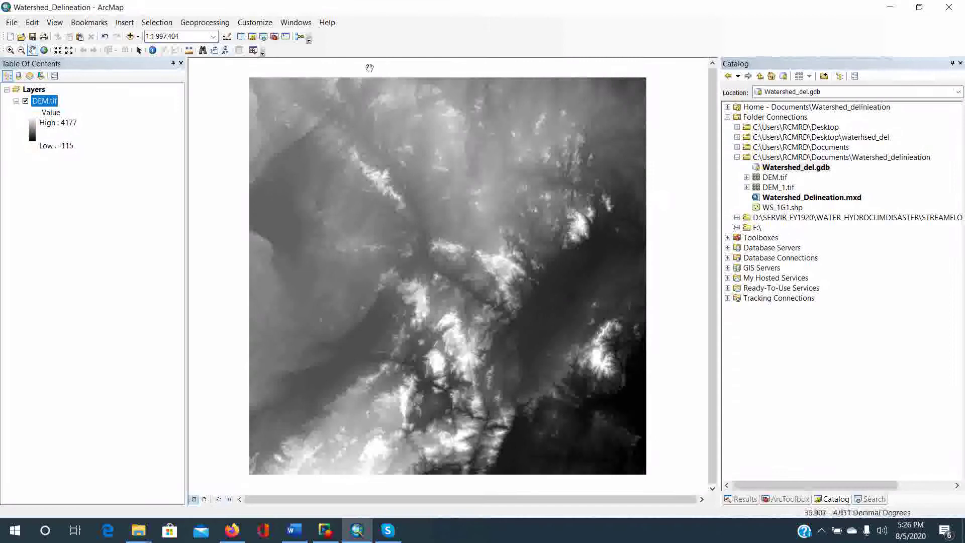
Open the geoprocessing environment settings and check the current and scratch workspace paths.
{"action": "left_click", "coordinate": [215, 27]}
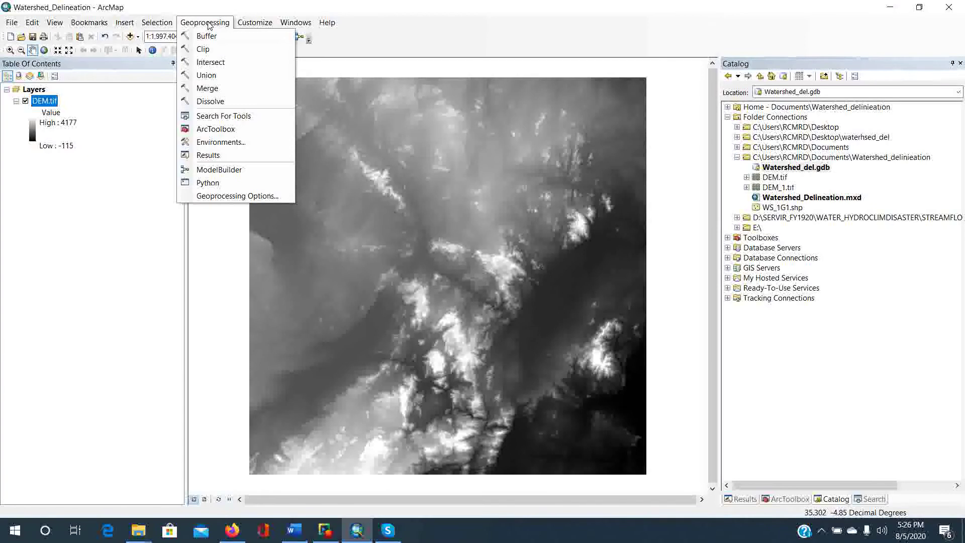
{"action": "left_click", "coordinate": [214, 143]}
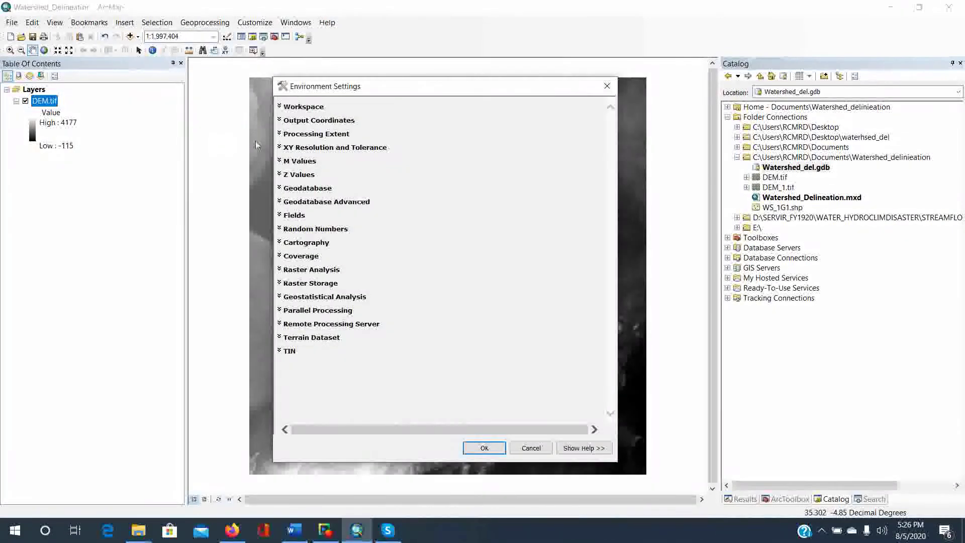
{"action": "left_click", "coordinate": [301, 108]}
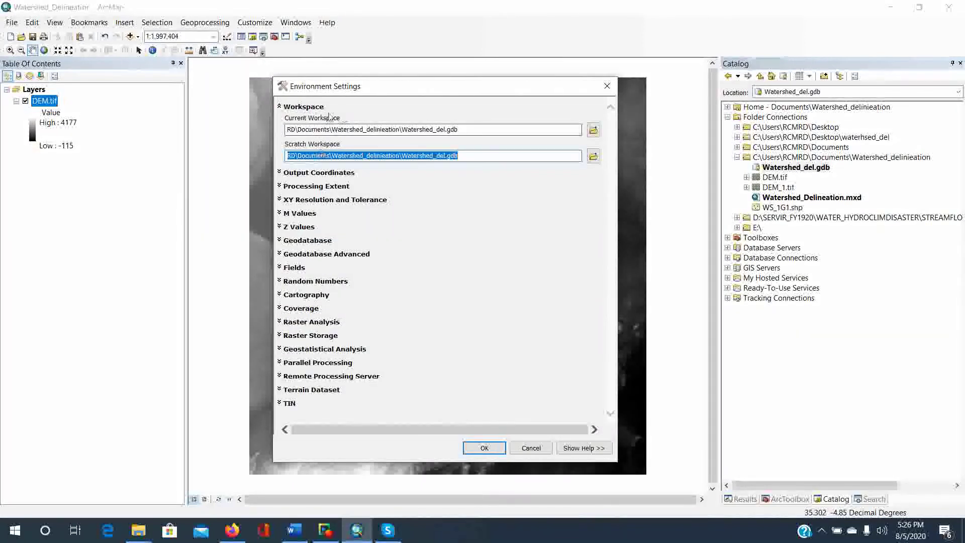
{"action": "left_click", "coordinate": [593, 130]}
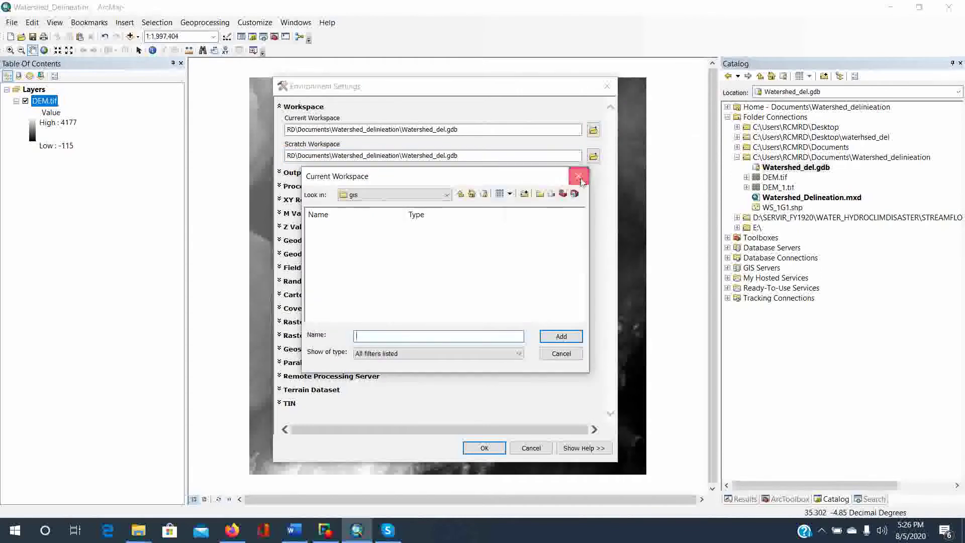
{"action": "left_click", "coordinate": [573, 178]}
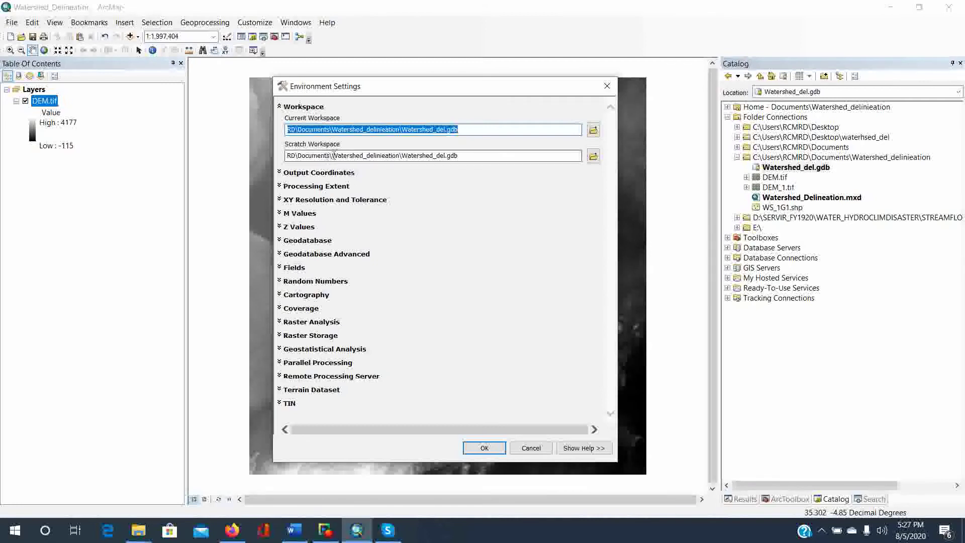
Set the Raster Analysis cell size to the same as layer DEM.tif and accept the environment settings.
{"action": "left_click", "coordinate": [327, 324]}
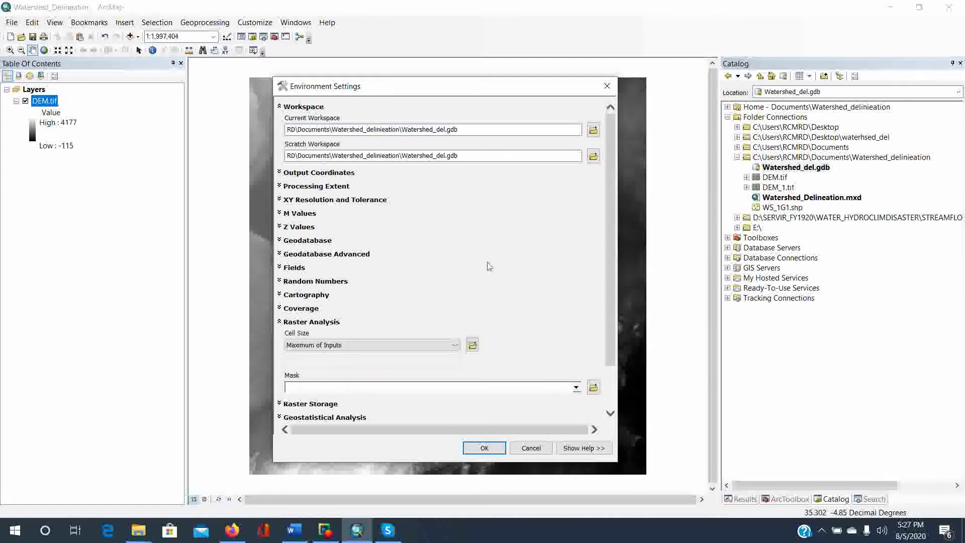
{"action": "left_click_drag", "start_coordinate": [609, 239], "coordinate": [610, 280]}
{"action": "left_click", "coordinate": [352, 291]}
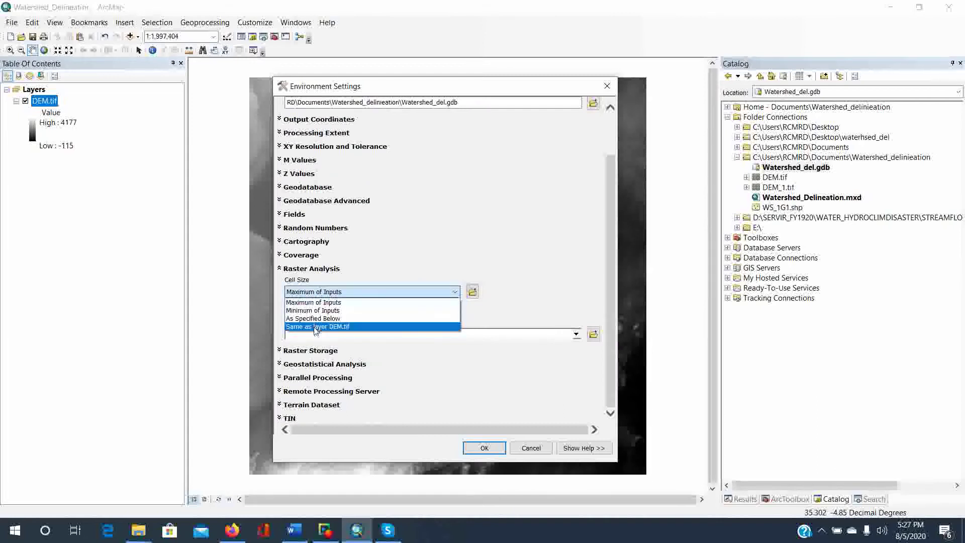
{"action": "left_click", "coordinate": [342, 326]}
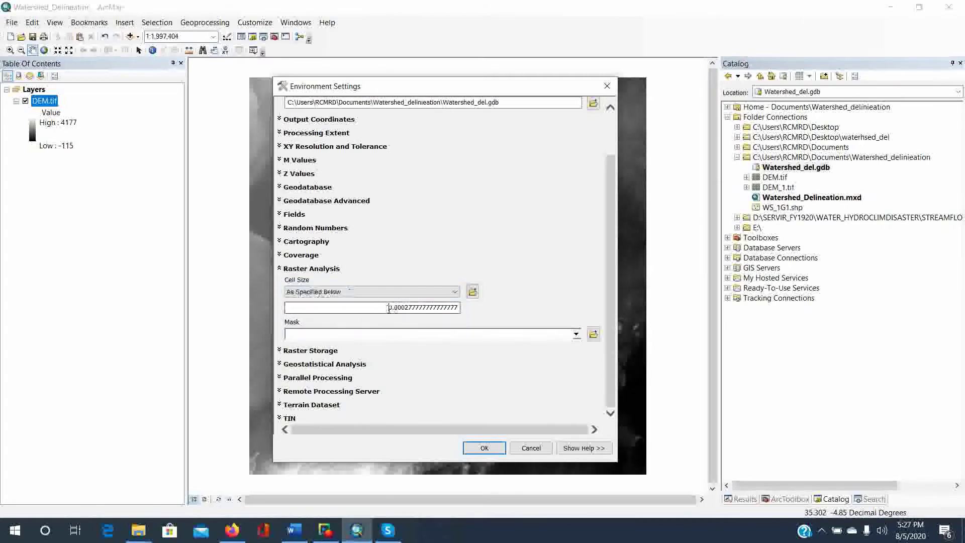
{"action": "left_click_drag", "start_coordinate": [390, 307], "coordinate": [457, 318]}
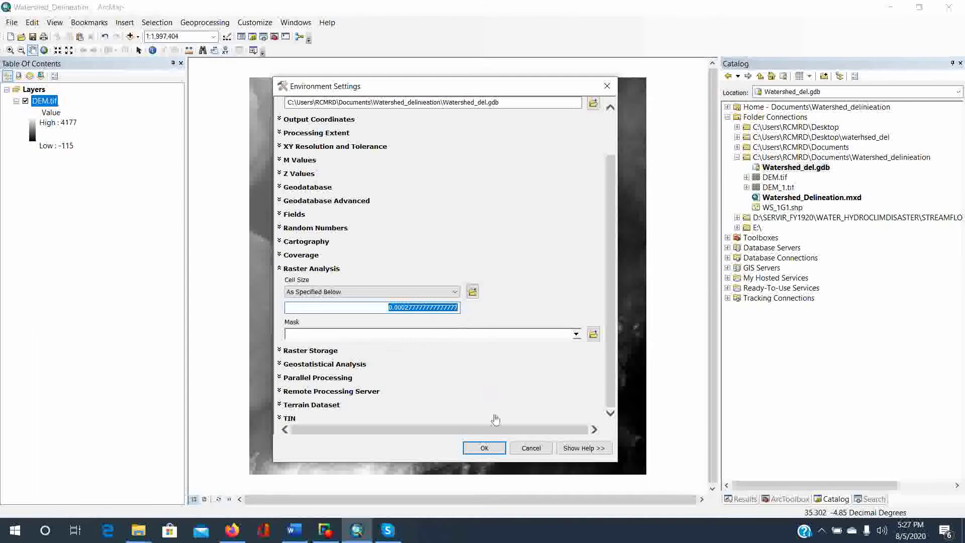
{"action": "left_click", "coordinate": [485, 448]}
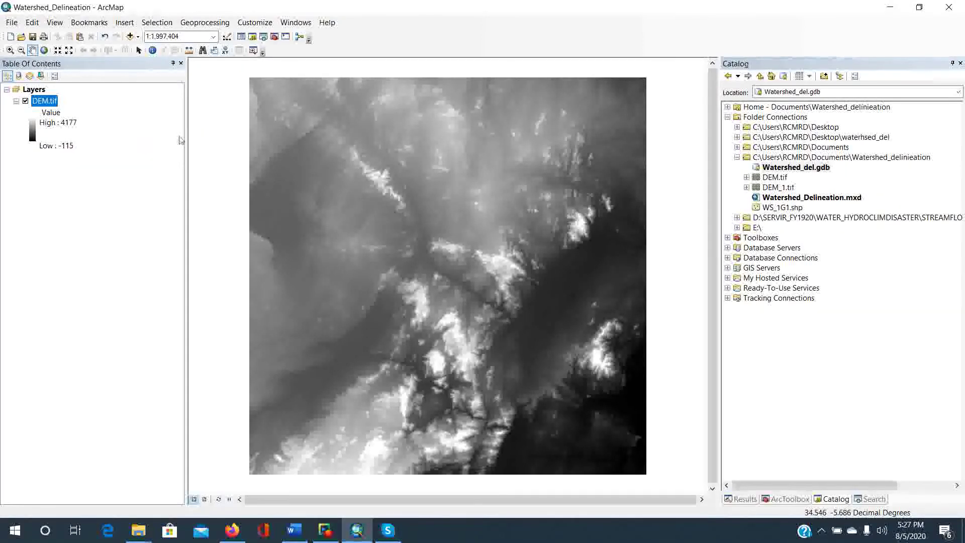
Switch from the Word outline back to ArcMap and open ArcToolbox.
{"action": "left_click_drag", "start_coordinate": [508, 208], "coordinate": [489, 211]}
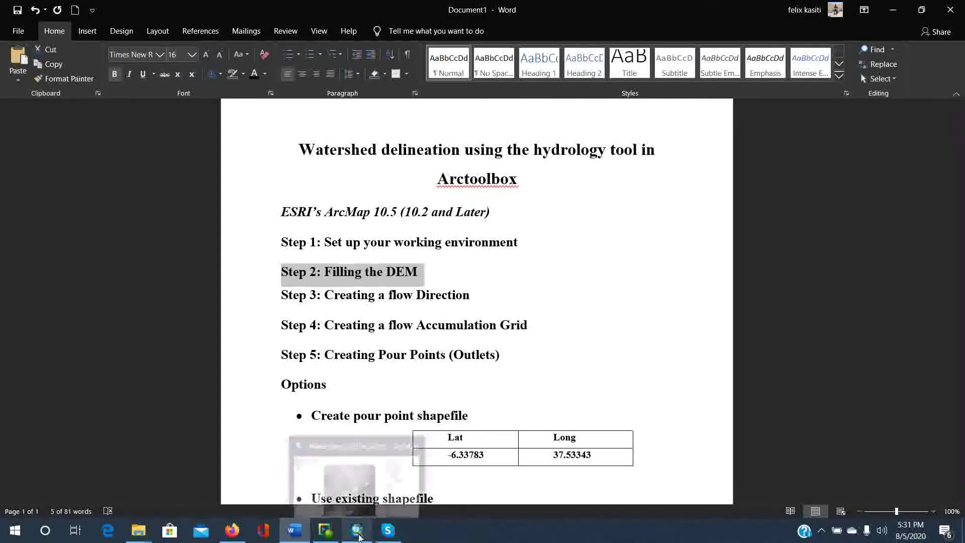
{"action": "left_click", "coordinate": [358, 534]}
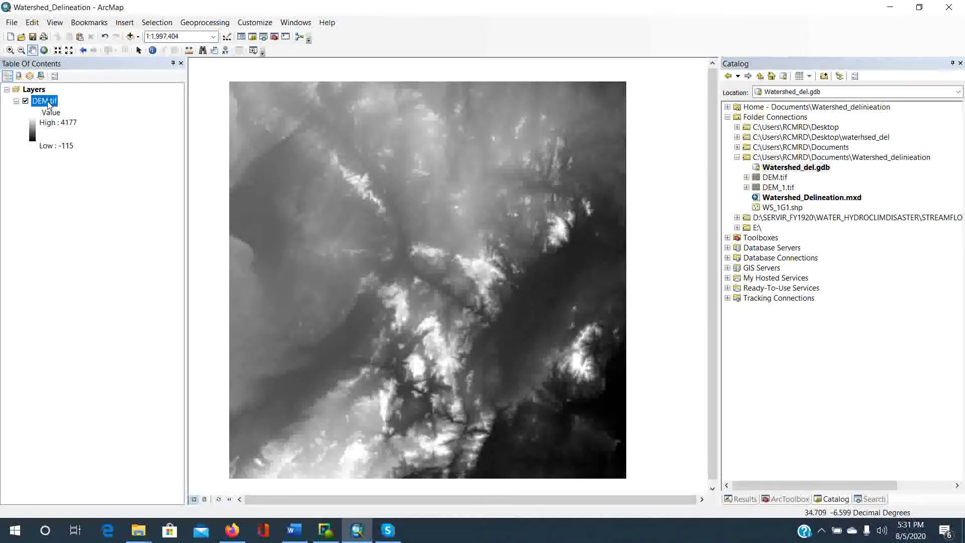
{"action": "left_click", "coordinate": [275, 37]}
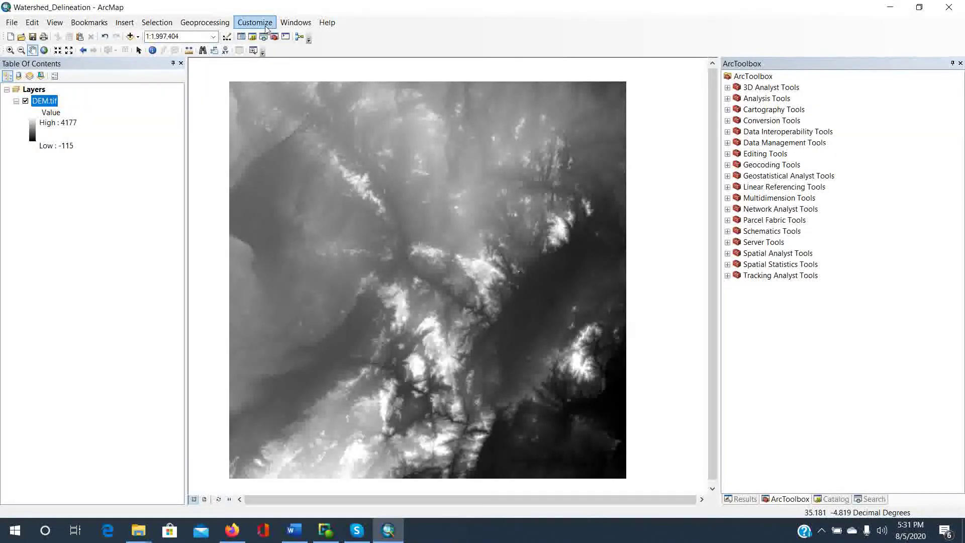
Check the Spatial Analyst extension's status in the list of extensions and close the list.
{"action": "left_click", "coordinate": [265, 27]}
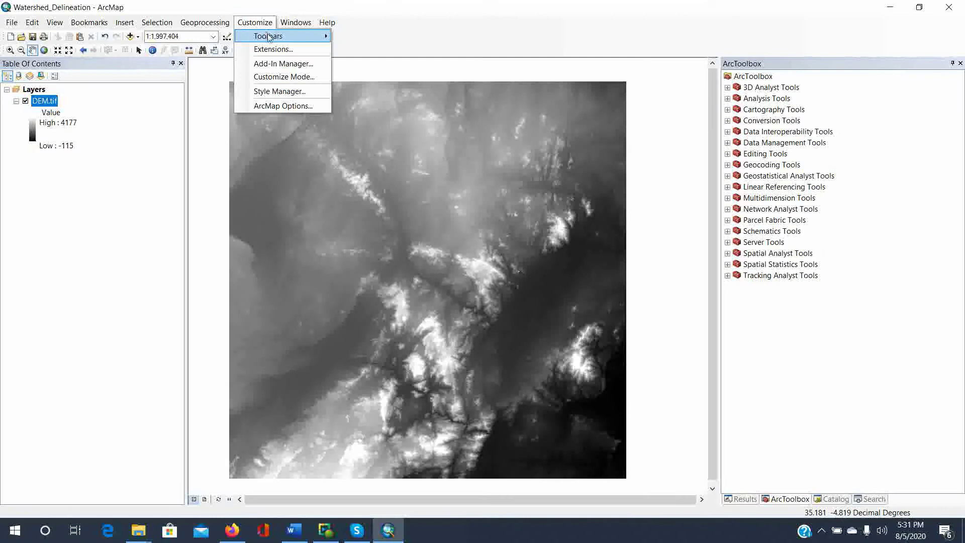
{"action": "left_click", "coordinate": [273, 49]}
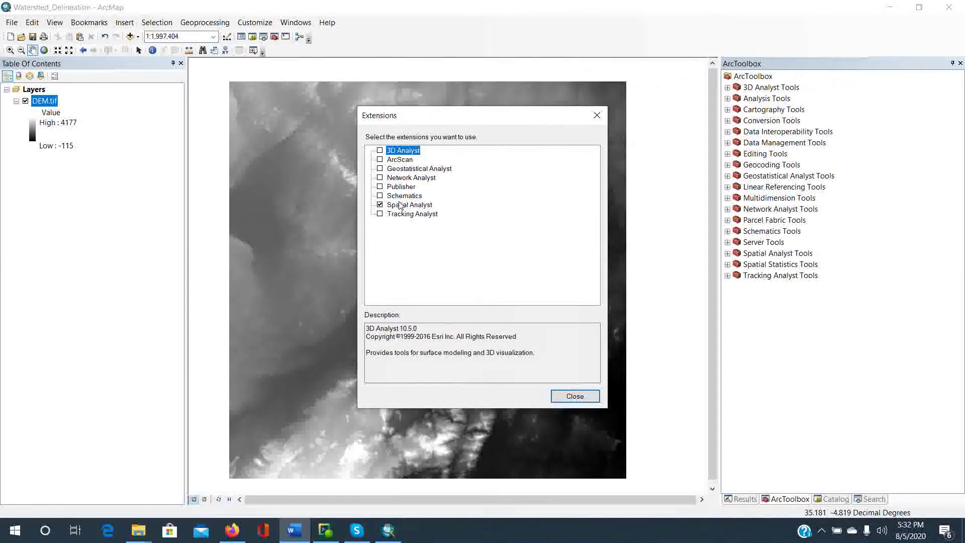
{"action": "left_click", "coordinate": [573, 401]}
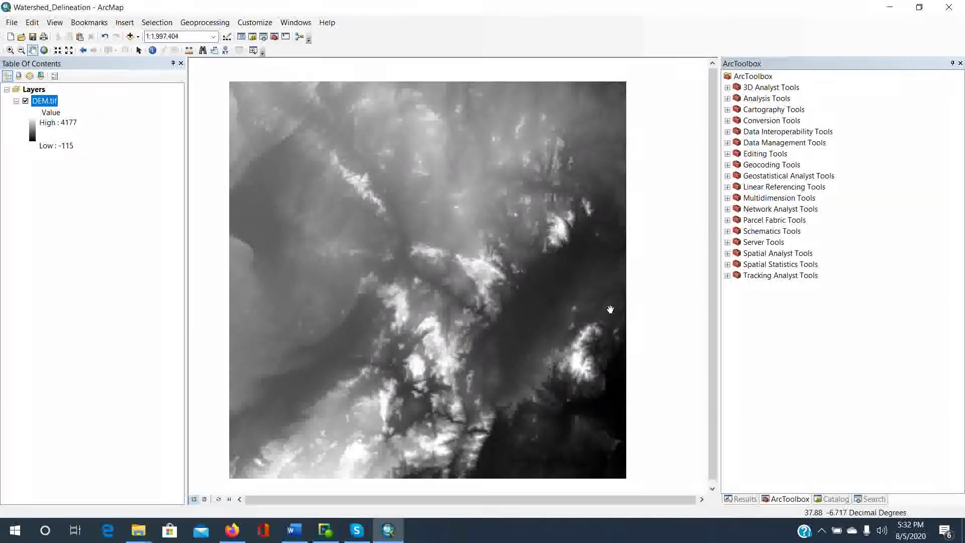
Expand the Hydrology toolset within Spatial Analyst Tools.
{"action": "left_click", "coordinate": [728, 253]}
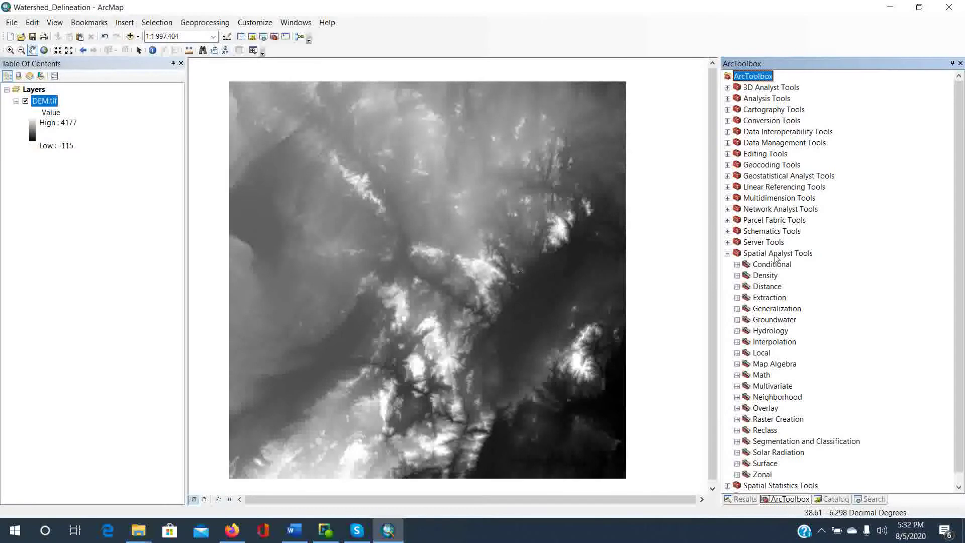
{"action": "scroll", "coordinate": [778, 256], "scroll_direction": "down", "scroll_amount": 1}
{"action": "scroll", "coordinate": [776, 251], "scroll_direction": "up", "scroll_amount": 1}
{"action": "scroll", "coordinate": [752, 114], "scroll_direction": "down", "scroll_amount": 1}
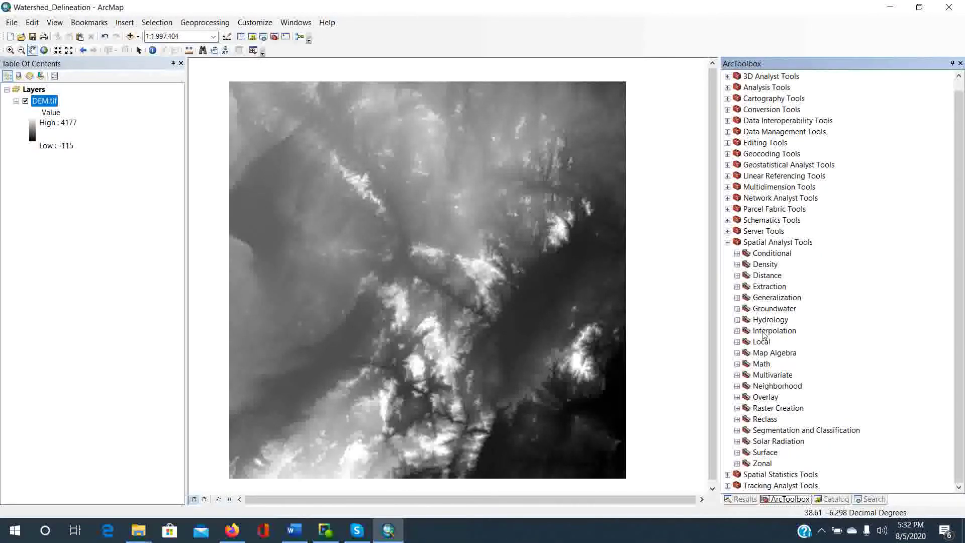
{"action": "left_click", "coordinate": [738, 320]}
{"action": "scroll", "coordinate": [754, 327], "scroll_direction": "down", "scroll_amount": 2}
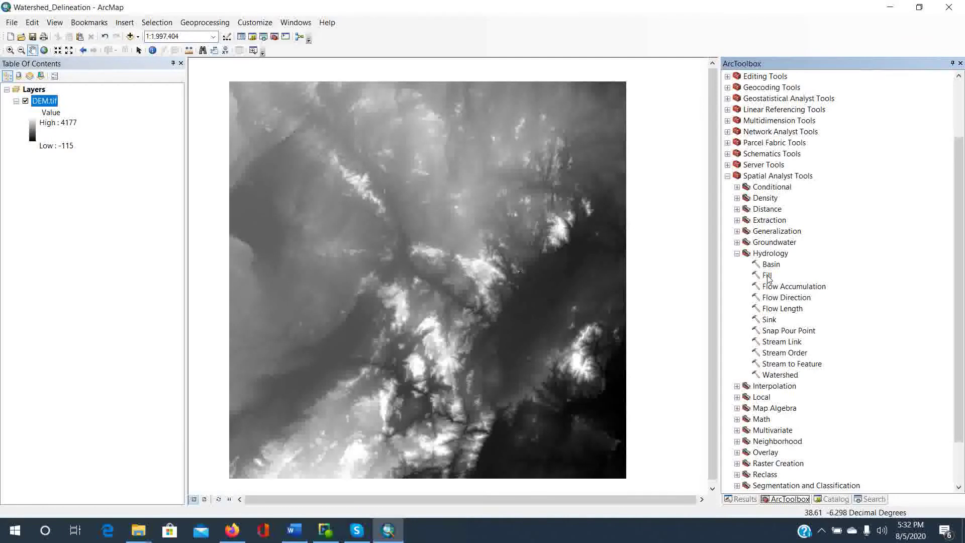
Run the Fill tool on DEM.tif, saving the output surface raster as Fill in Watershed_del.gdb.
{"action": "double_click", "coordinate": [767, 276]}
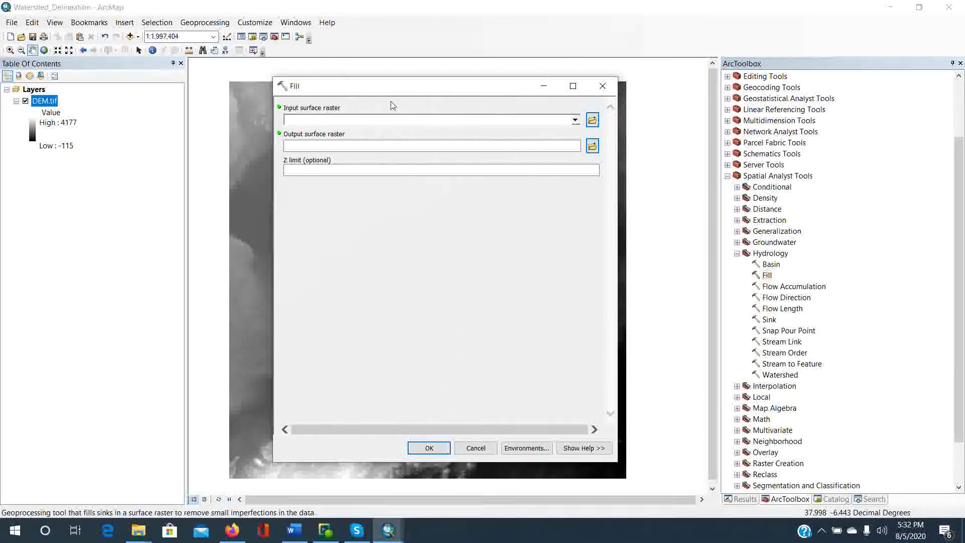
{"action": "left_click", "coordinate": [575, 121]}
{"action": "left_click", "coordinate": [324, 136]}
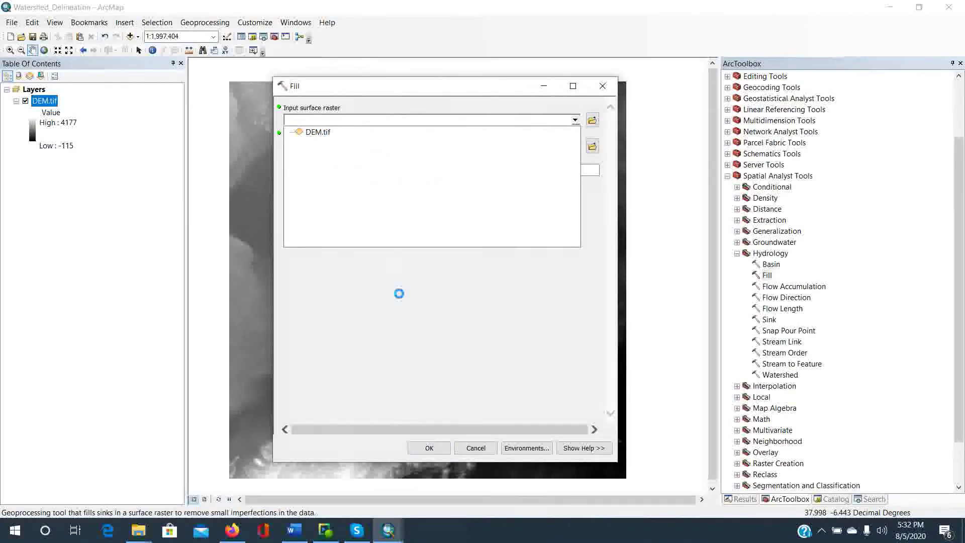
{"action": "left_click", "coordinate": [537, 147]}
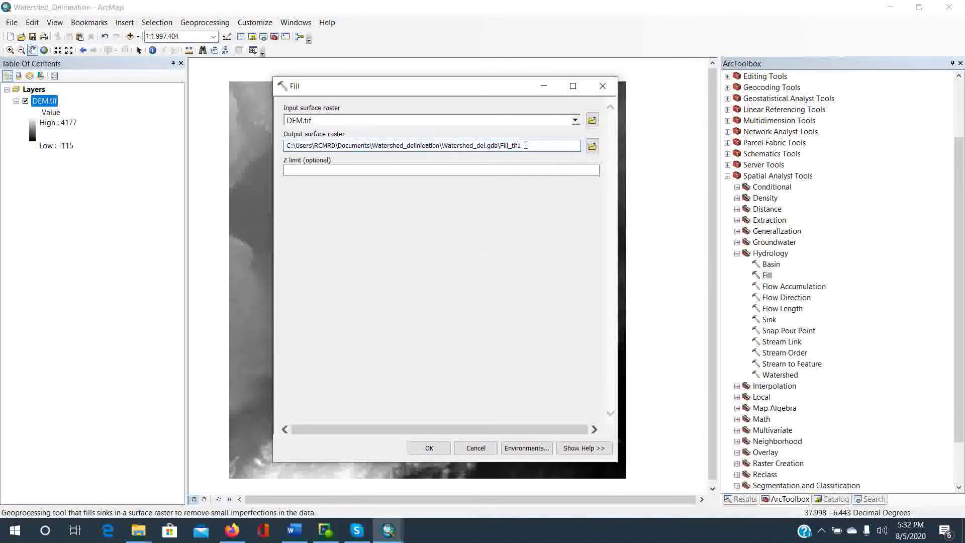
{"action": "left_click_drag", "start_coordinate": [512, 147], "coordinate": [510, 148]}
{"action": "key", "text": "BackSpace"}
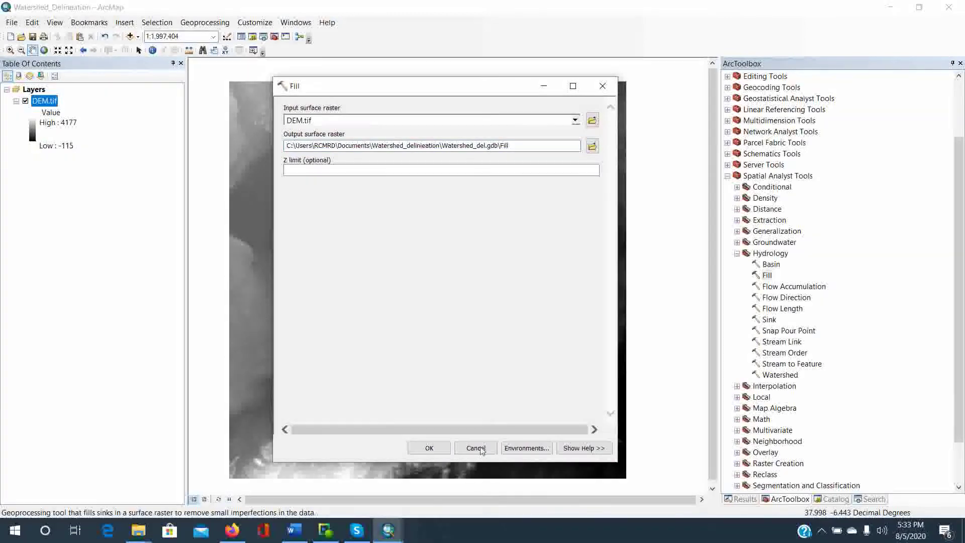
{"action": "left_click", "coordinate": [436, 448]}
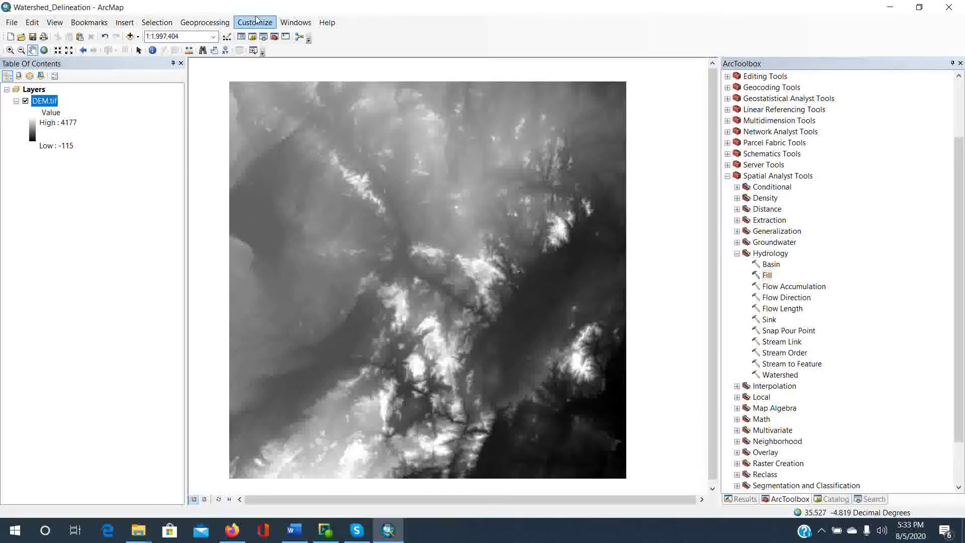
Open the geoprocessing results and expand the current session's Fill entry to check the run.
{"action": "left_click", "coordinate": [205, 22]}
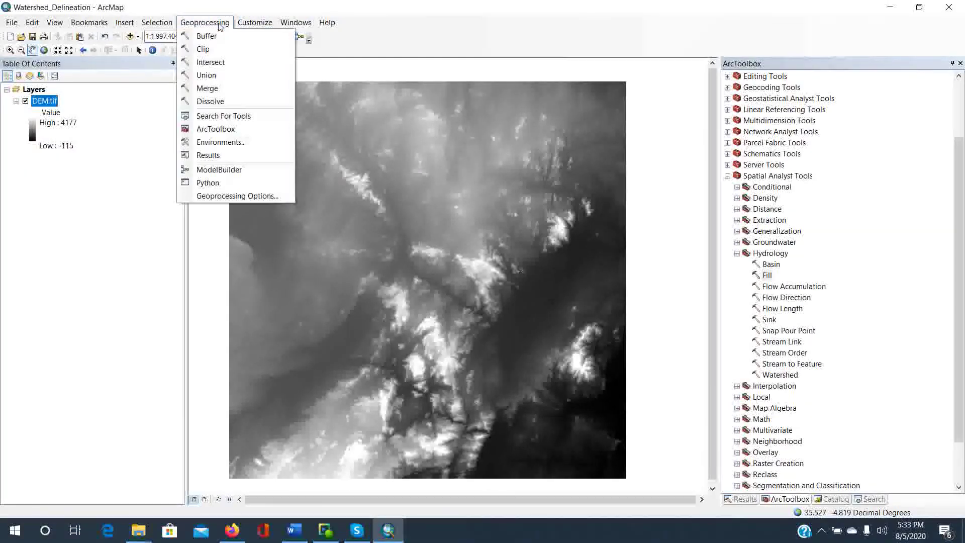
{"action": "left_click", "coordinate": [213, 154]}
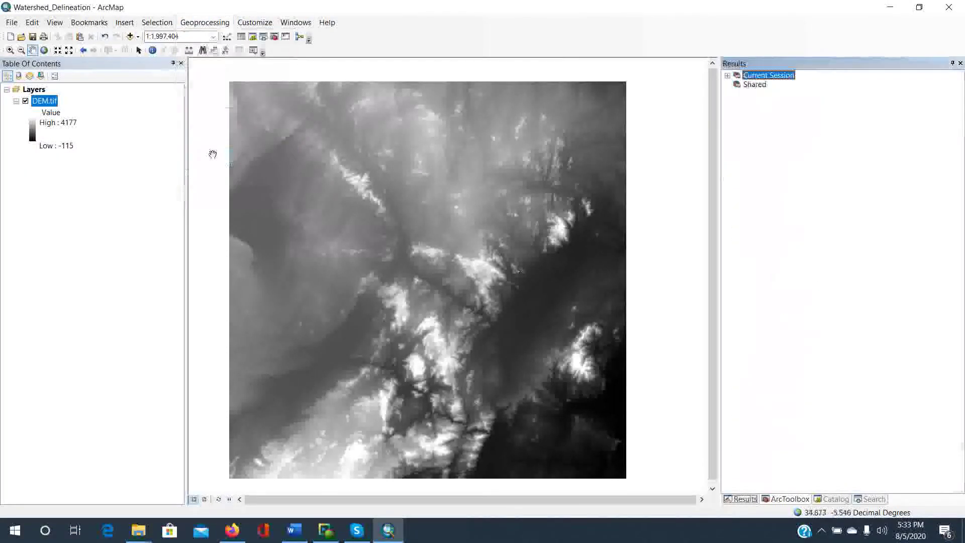
{"action": "left_click", "coordinate": [728, 75]}
{"action": "left_click", "coordinate": [737, 85]}
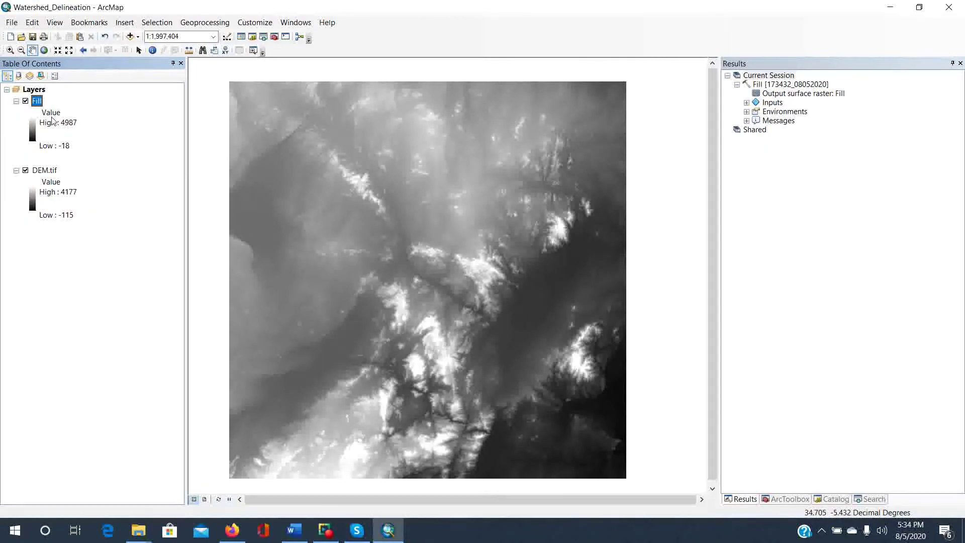
Turn off the display of the DEM.tif layer, leaving it in the map.
{"action": "left_click", "coordinate": [26, 170]}
{"action": "right_click", "coordinate": [42, 171]}
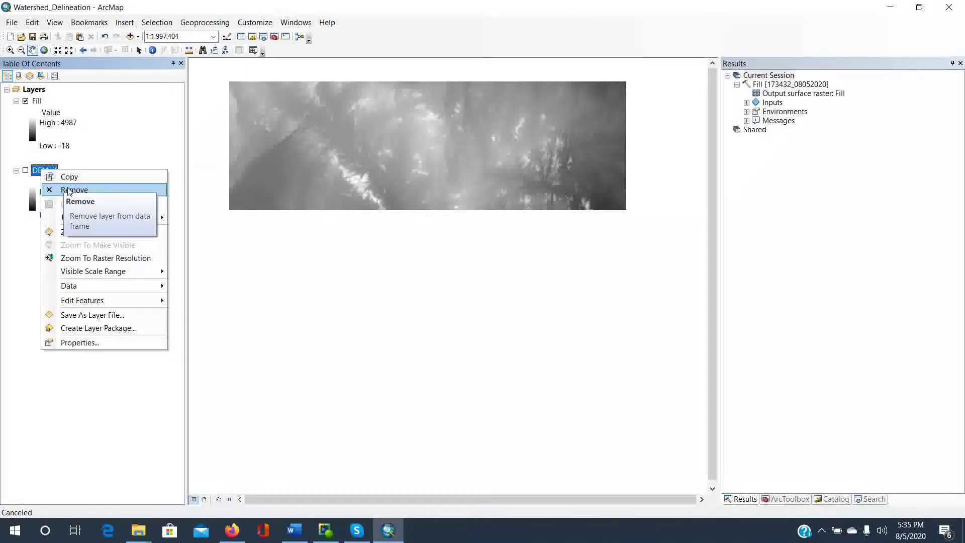
{"action": "left_click", "coordinate": [73, 154]}
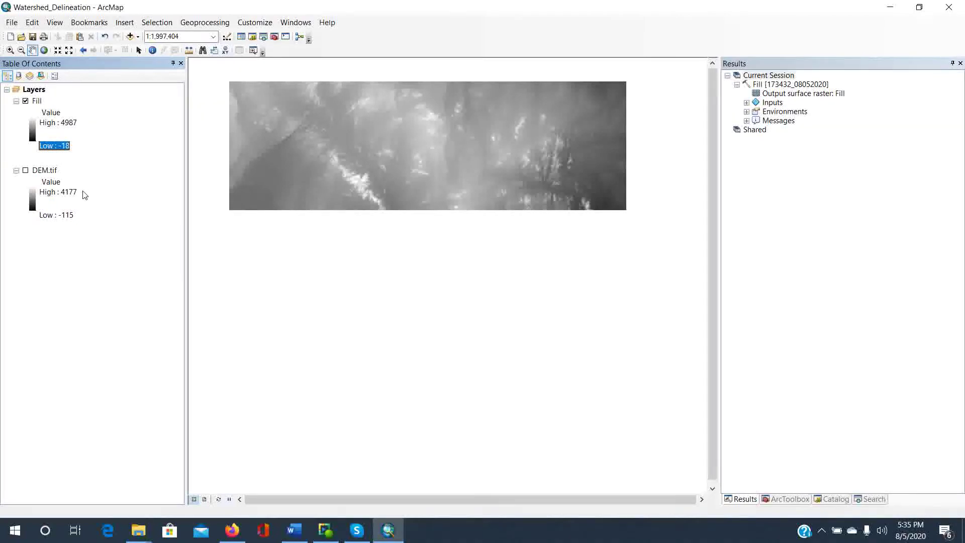
Remove the DEM.tif layer from the data frame, keeping only the Fill raster in the map.
{"action": "left_click_drag", "start_coordinate": [266, 188], "coordinate": [279, 227]}
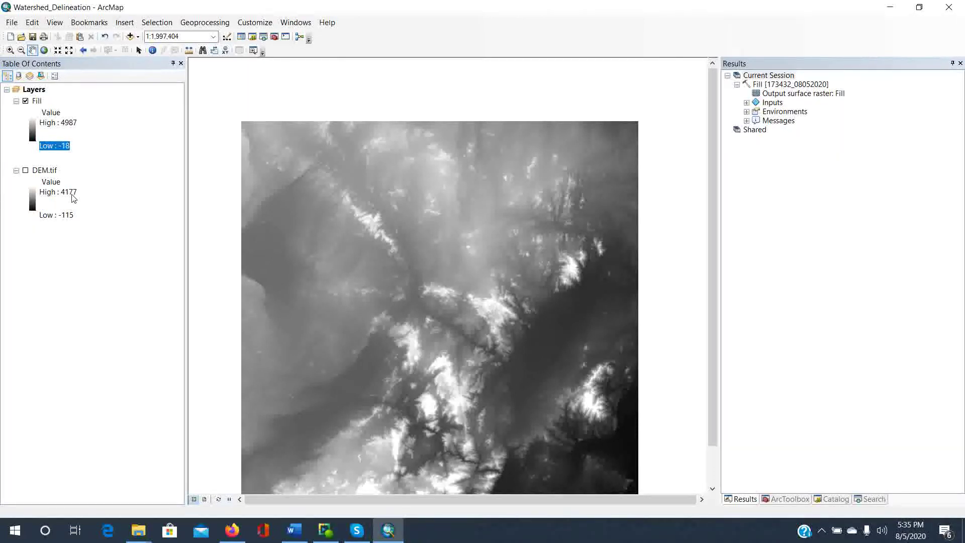
{"action": "right_click", "coordinate": [47, 172]}
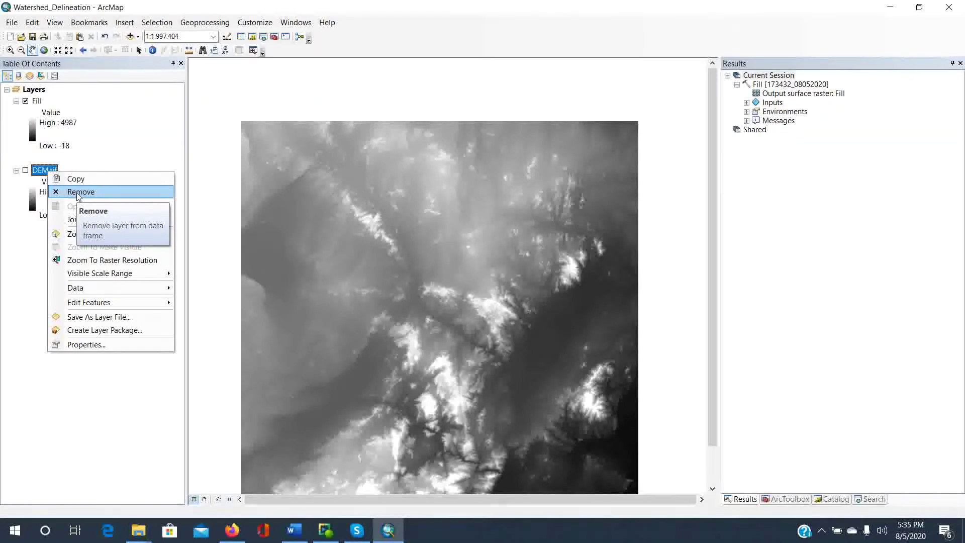
{"action": "left_click", "coordinate": [76, 192]}
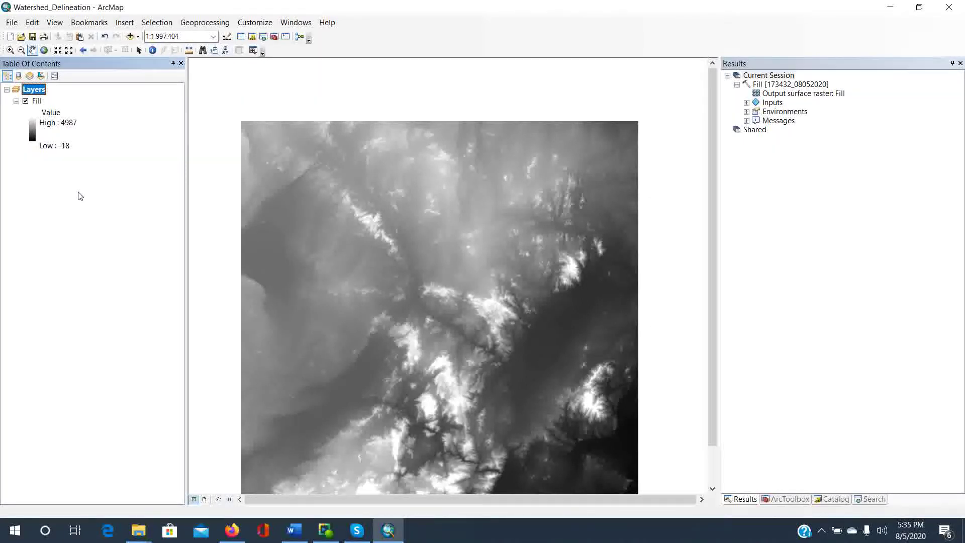
{"action": "left_click_drag", "start_coordinate": [439, 295], "coordinate": [431, 256]}
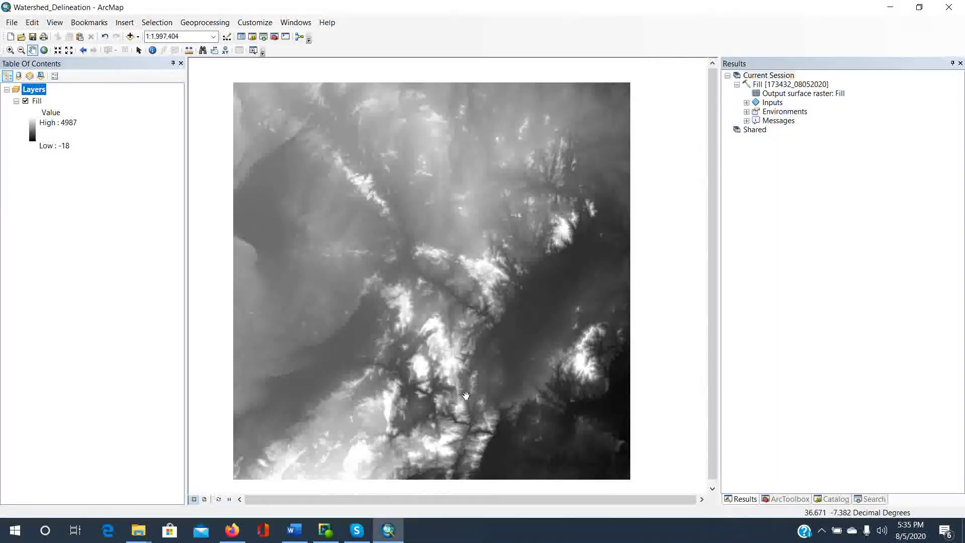
Switch to the Word outline and highlight the line "Step 3: Creating a flow Direction", then return to ArcMap.
{"action": "left_click", "coordinate": [295, 530]}
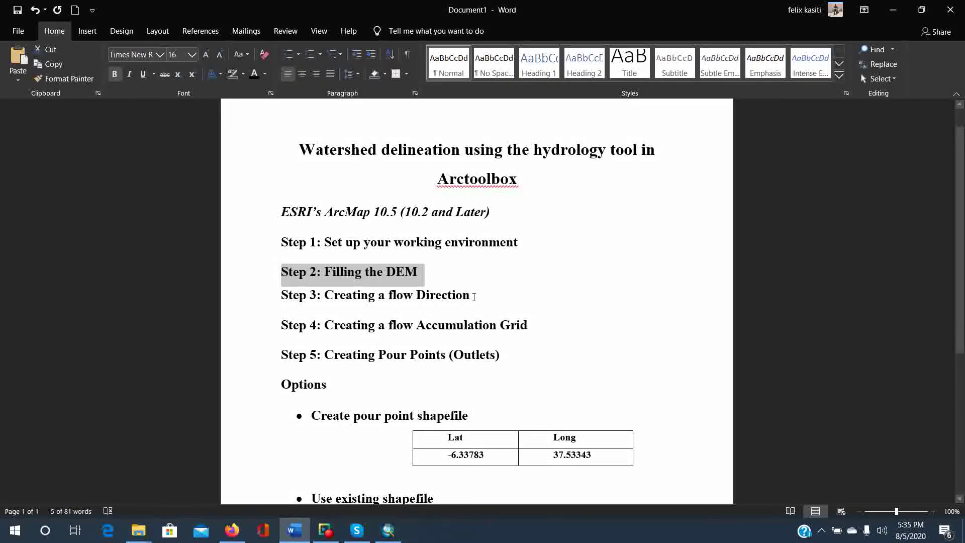
{"action": "left_click_drag", "start_coordinate": [471, 298], "coordinate": [300, 305]}
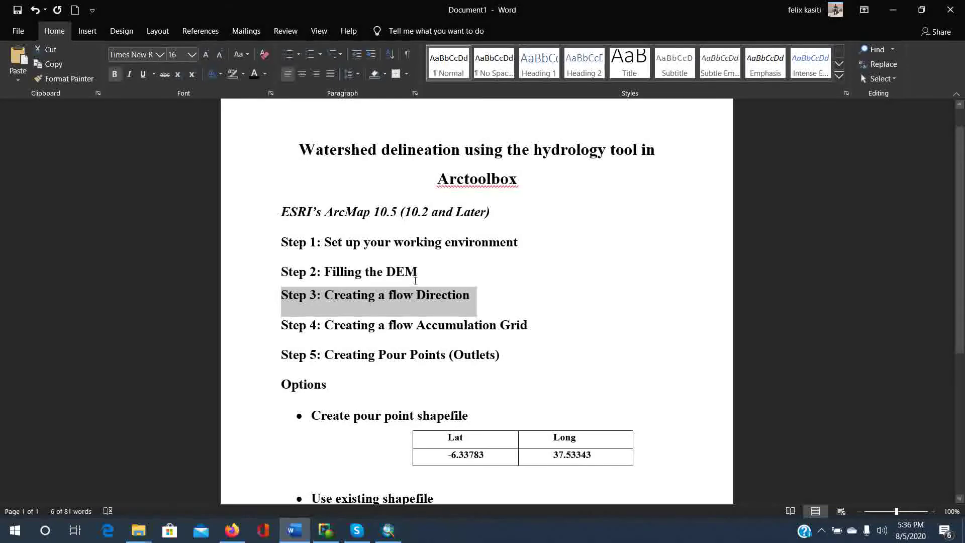
{"action": "left_click", "coordinate": [891, 12]}
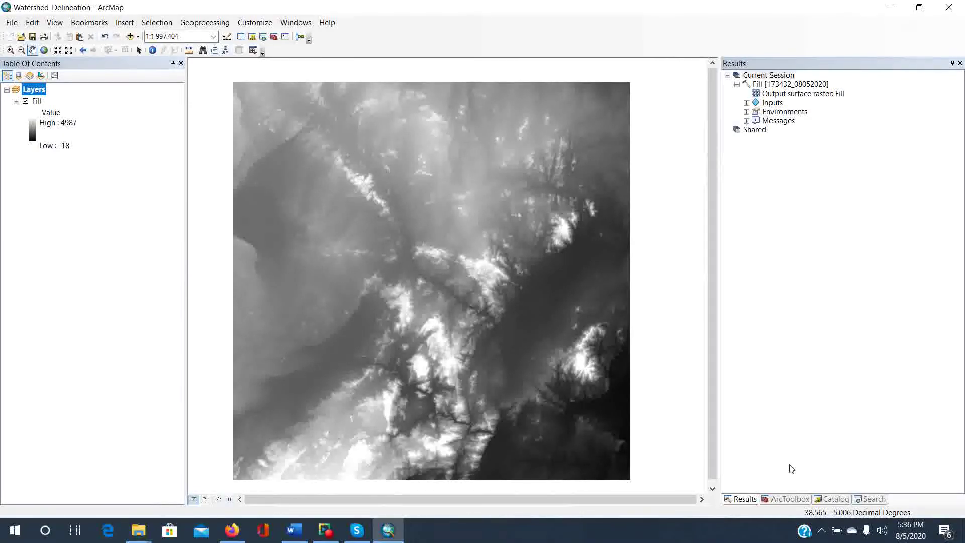
Run the Flow Direction tool on the Fill raster, saving the output flow direction raster as FlowDir in Watershed_del.gdb.
{"action": "left_click", "coordinate": [780, 498]}
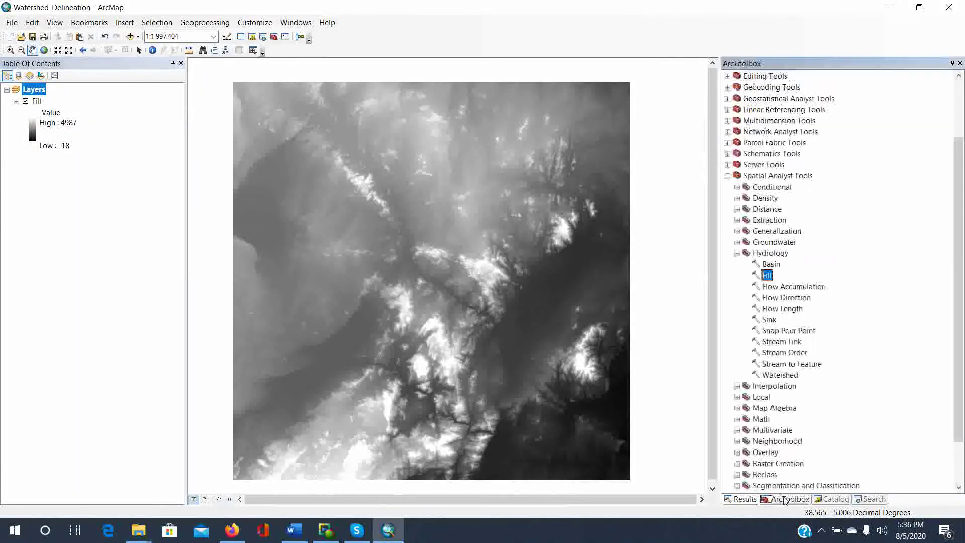
{"action": "double_click", "coordinate": [785, 298]}
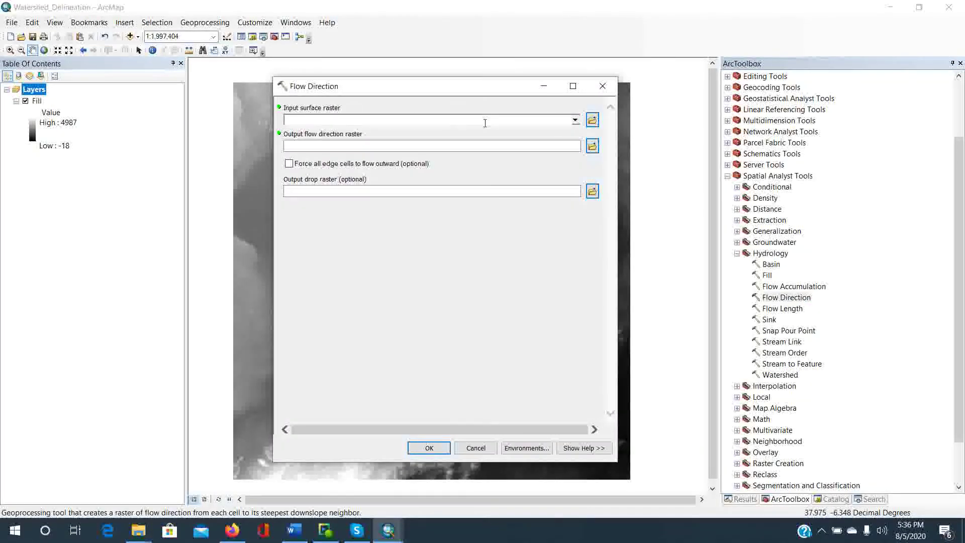
{"action": "left_click", "coordinate": [575, 120]}
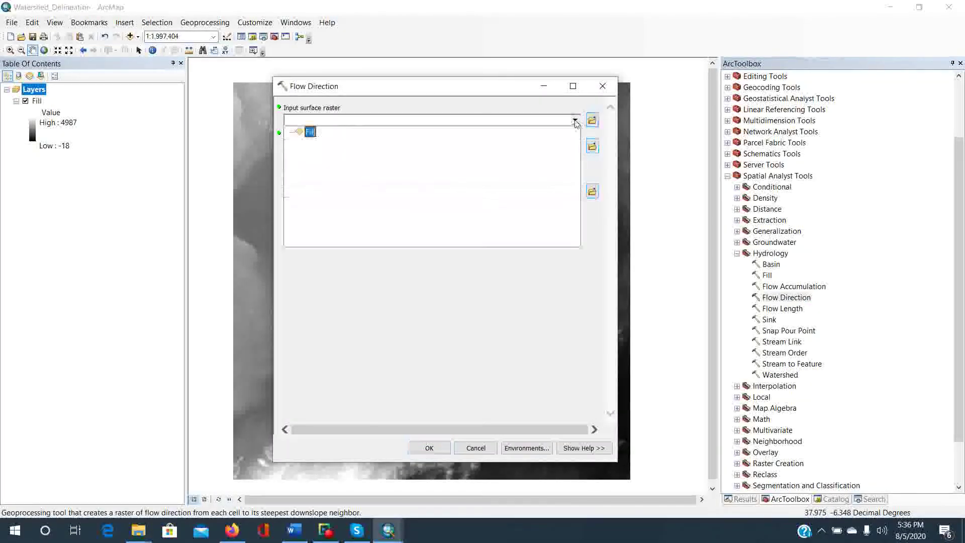
{"action": "left_click", "coordinate": [309, 132]}
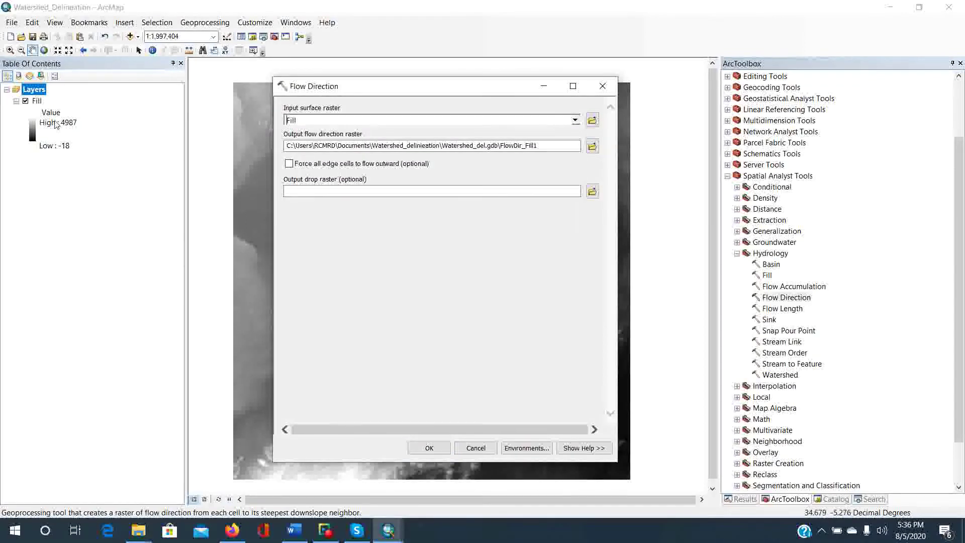
{"action": "left_click", "coordinate": [545, 146]}
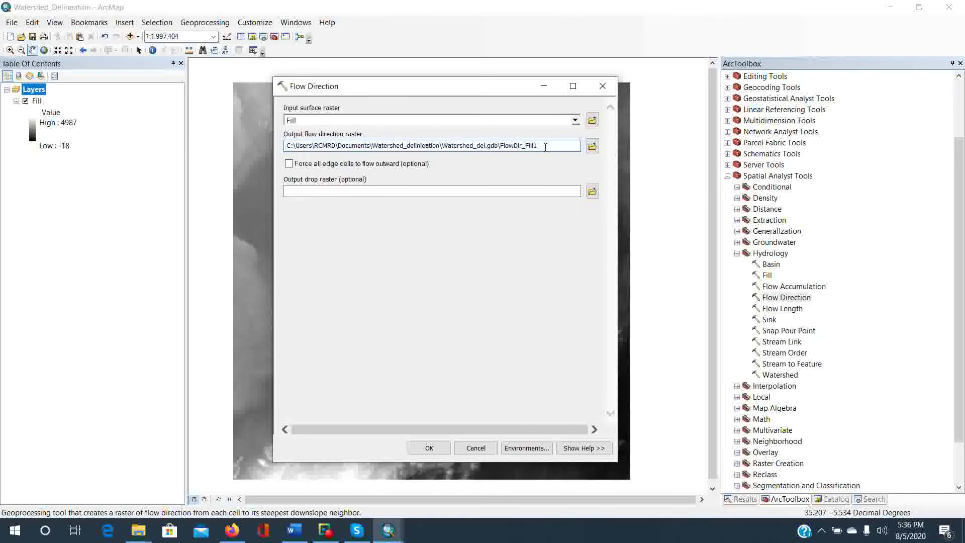
{"action": "key", "text": "BackSpace"}
{"action": "key", "text": "BackSpace"}
{"action": "key", "text": "BackSpace"}
{"action": "key", "text": "BackSpace"}
{"action": "key", "text": "BackSpace"}
{"action": "left_click", "coordinate": [429, 448]}
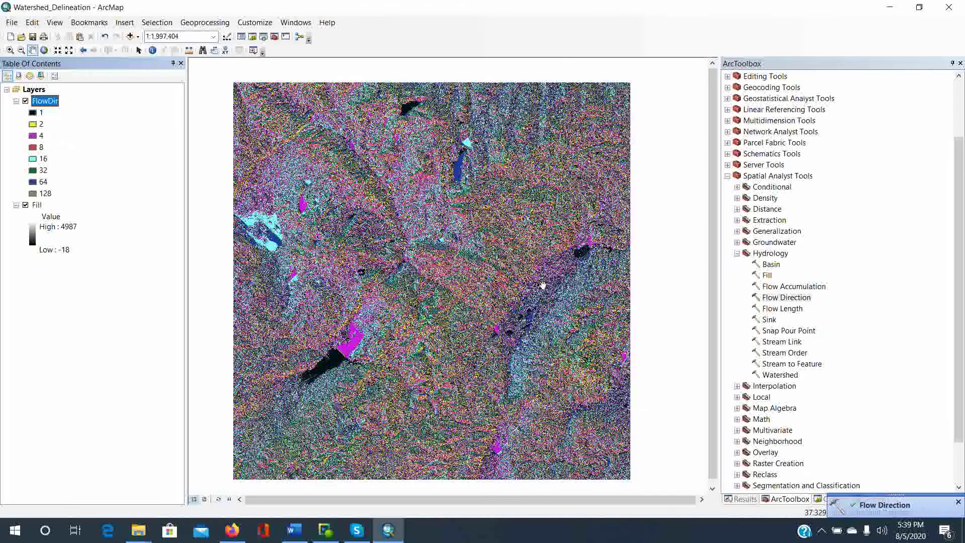
Examine the cell pattern of the FlowDir raster at closer scales in the central part of the map.
{"action": "left_click", "coordinate": [10, 50]}
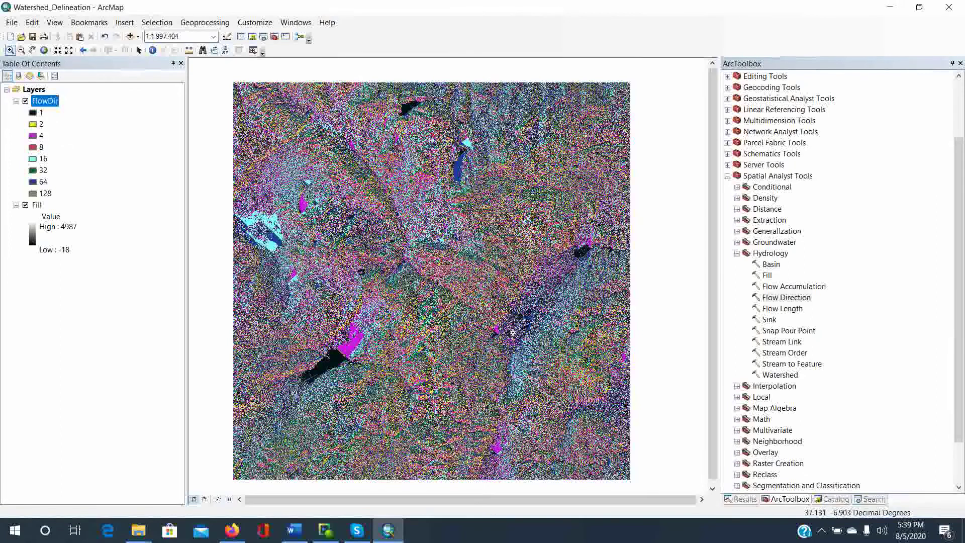
{"action": "left_click", "coordinate": [370, 206]}
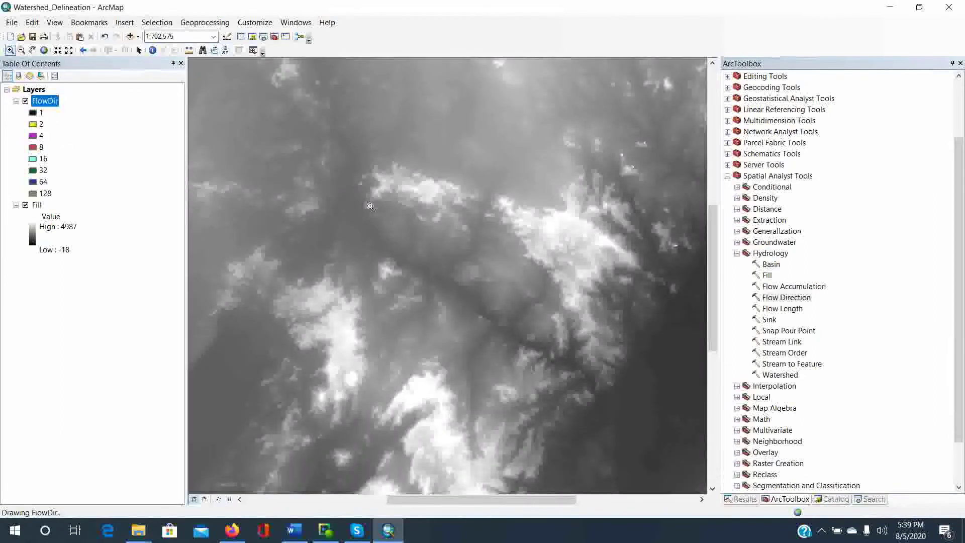
{"action": "left_click", "coordinate": [449, 299]}
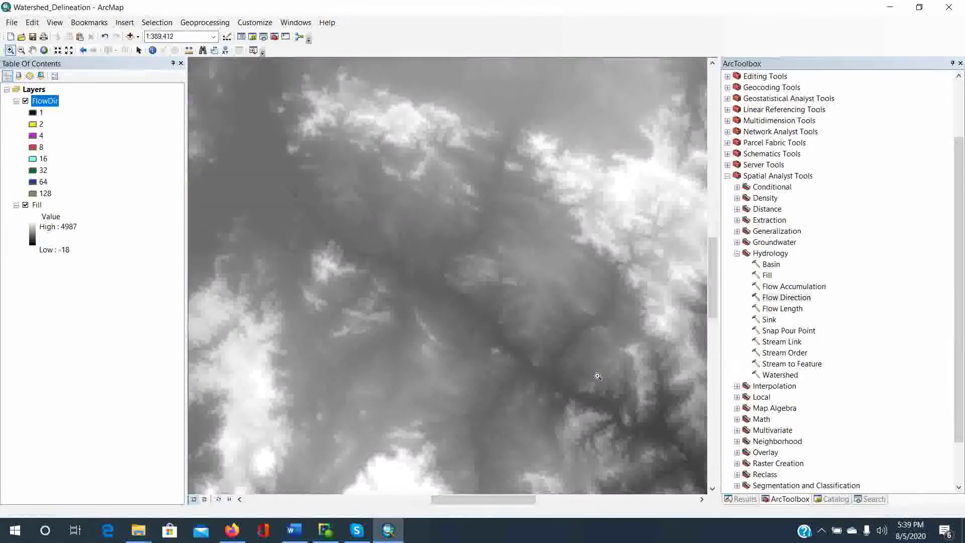
{"action": "left_click_drag", "start_coordinate": [598, 376], "coordinate": [538, 318]}
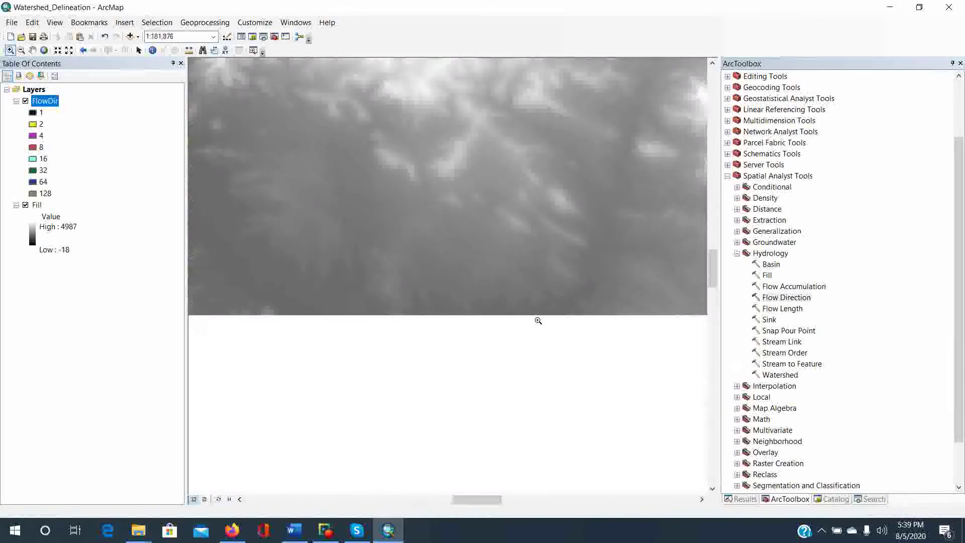
{"action": "scroll", "coordinate": [438, 177], "scroll_direction": "up", "scroll_amount": 4}
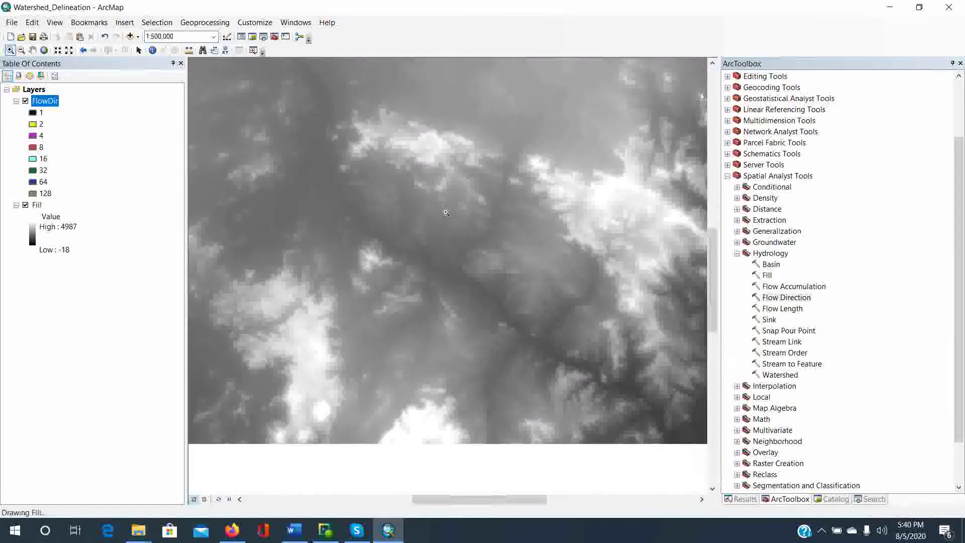
{"action": "scroll", "coordinate": [382, 338], "scroll_direction": "up", "scroll_amount": 3}
{"action": "scroll", "coordinate": [384, 338], "scroll_direction": "down", "scroll_amount": 3}
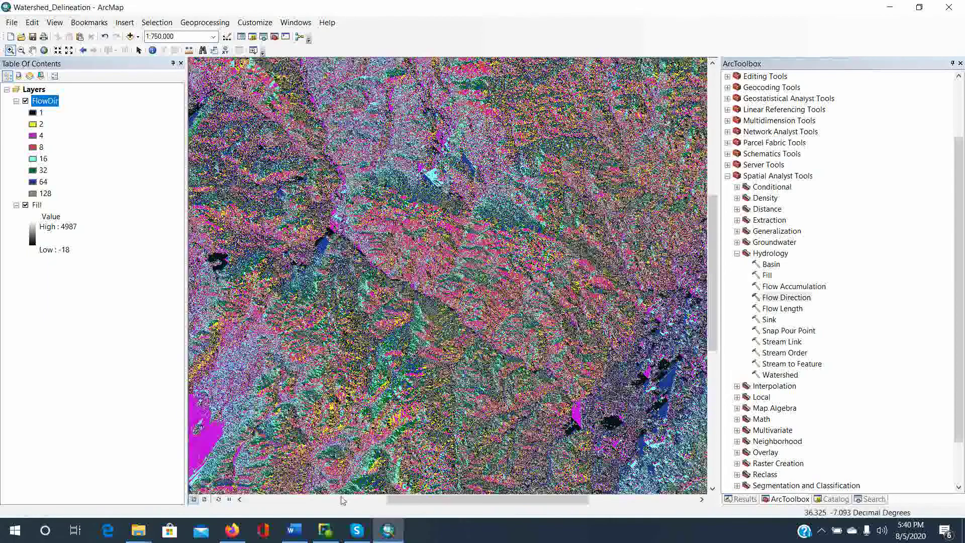
After consulting the Word outline, set up the Flow Accumulation tool with FlowDir as input and FlowAcc in Watershed_del.gdb as output.
{"action": "left_click", "coordinate": [291, 536]}
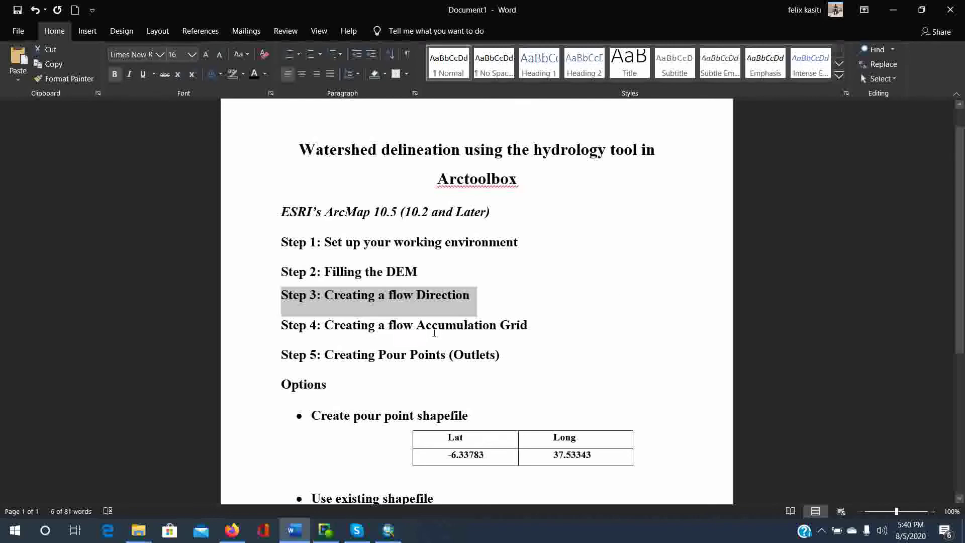
{"action": "left_click", "coordinate": [892, 10]}
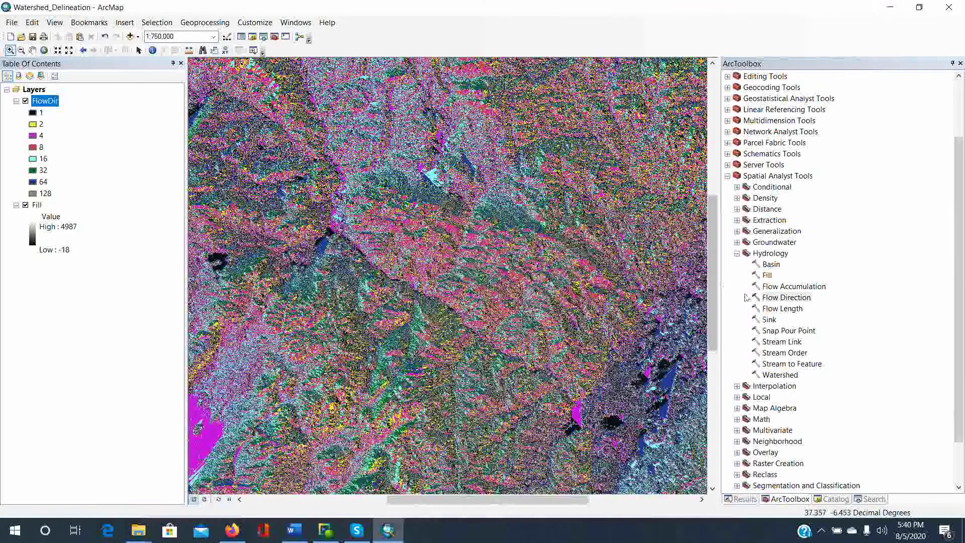
{"action": "left_click", "coordinate": [785, 288]}
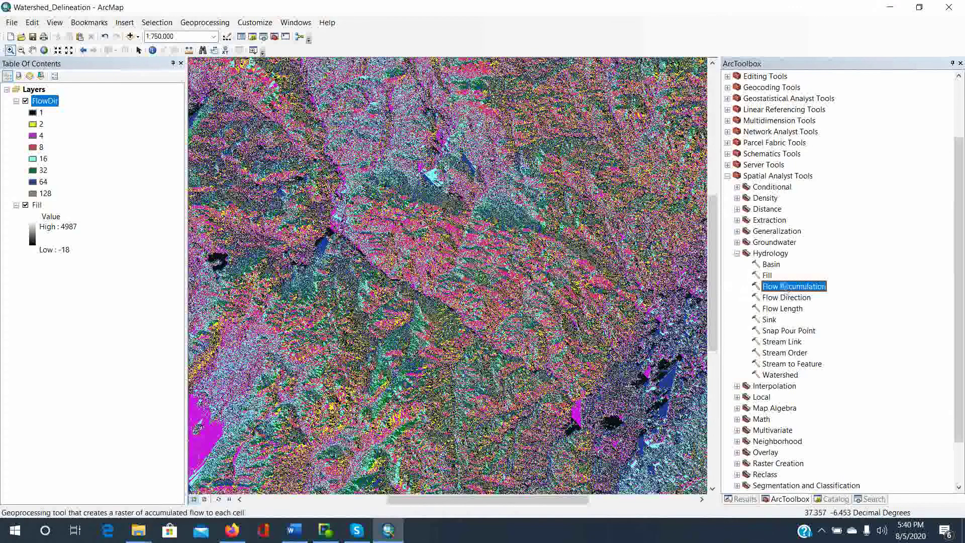
{"action": "double_click", "coordinate": [786, 289]}
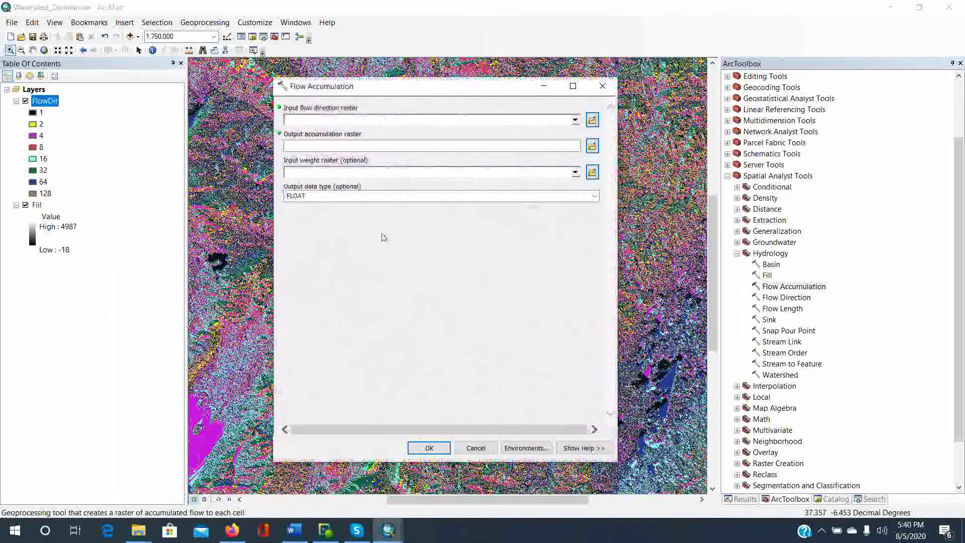
{"action": "left_click", "coordinate": [406, 119]}
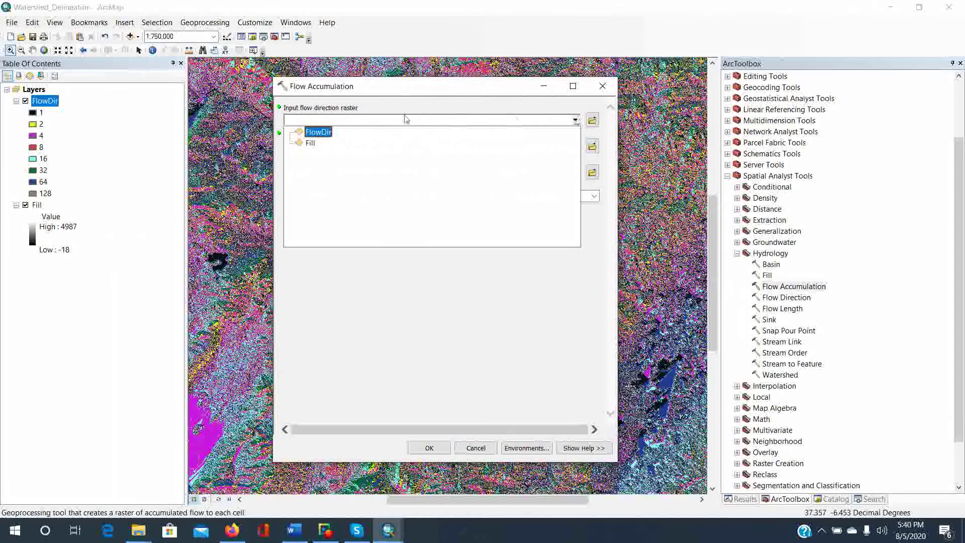
{"action": "left_click", "coordinate": [321, 133]}
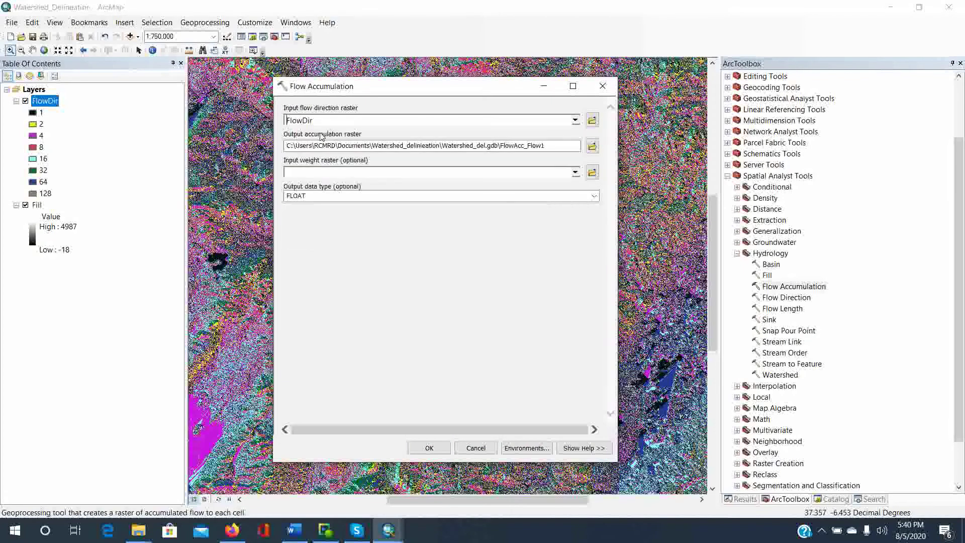
{"action": "left_click_drag", "start_coordinate": [548, 145], "coordinate": [526, 144]}
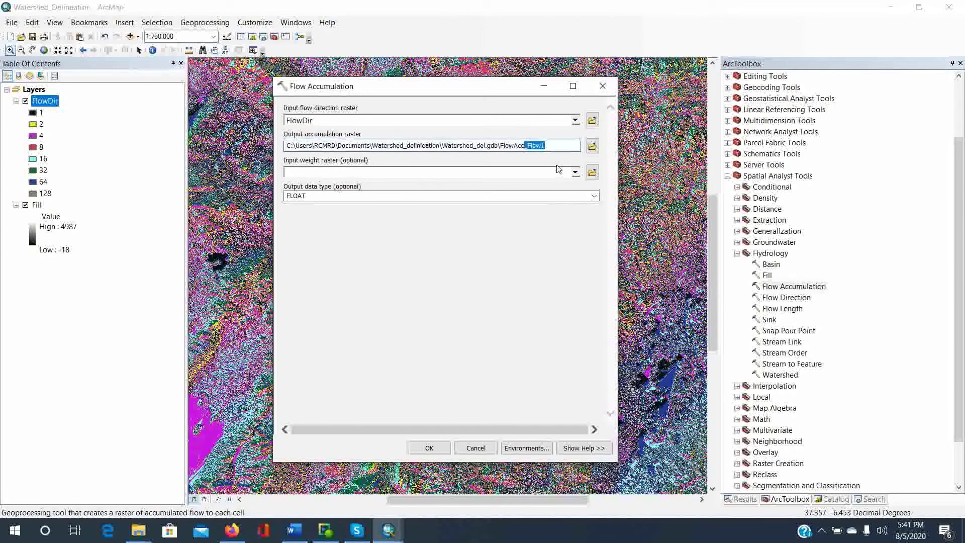
{"action": "key", "text": "BackSpace"}
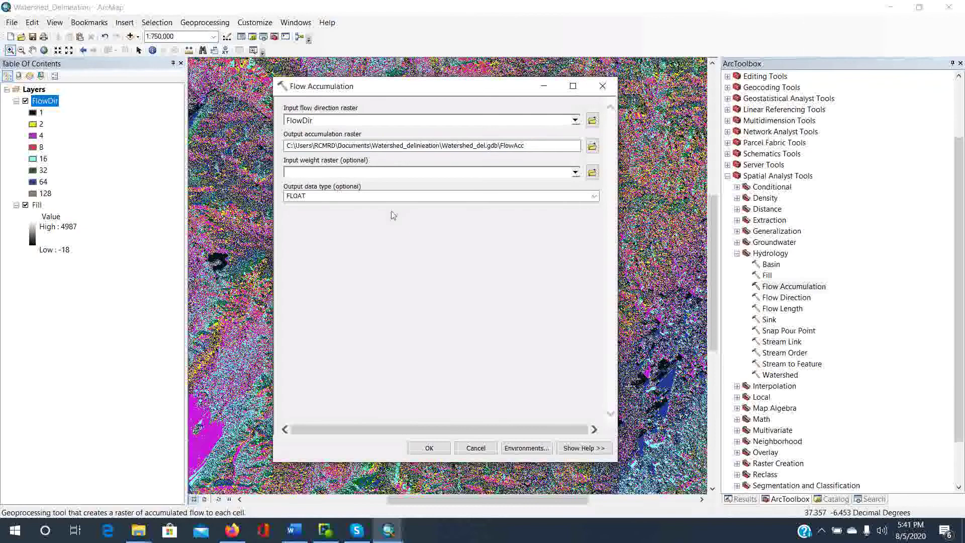
Leave the input weight raster empty, keep FLOAT as the output data type, and run Flow Accumulation.
{"action": "left_click", "coordinate": [575, 173]}
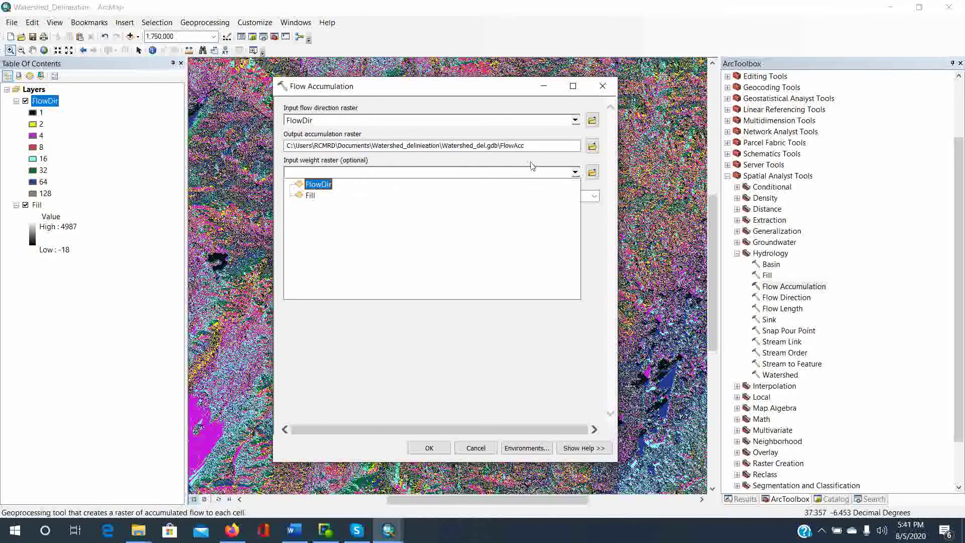
{"action": "left_click", "coordinate": [498, 161]}
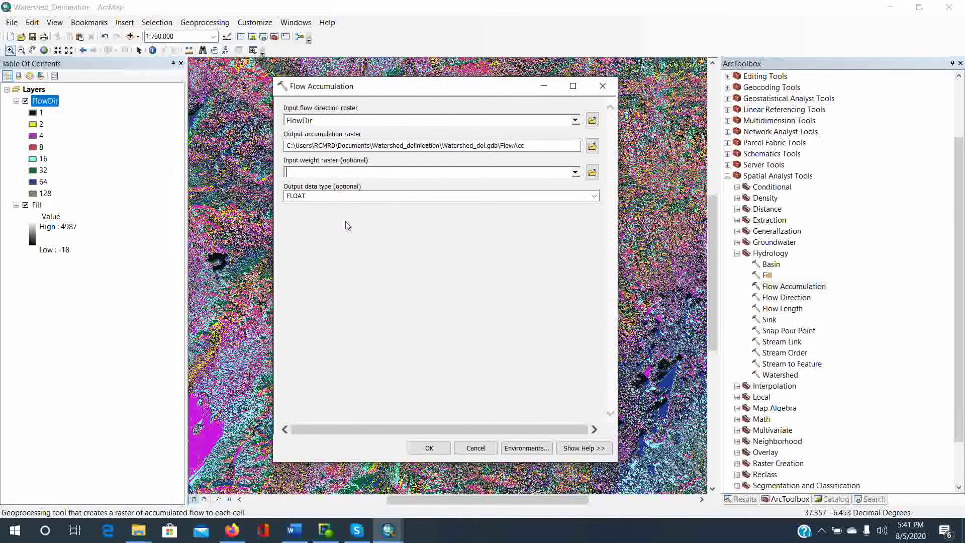
{"action": "left_click", "coordinate": [594, 196]}
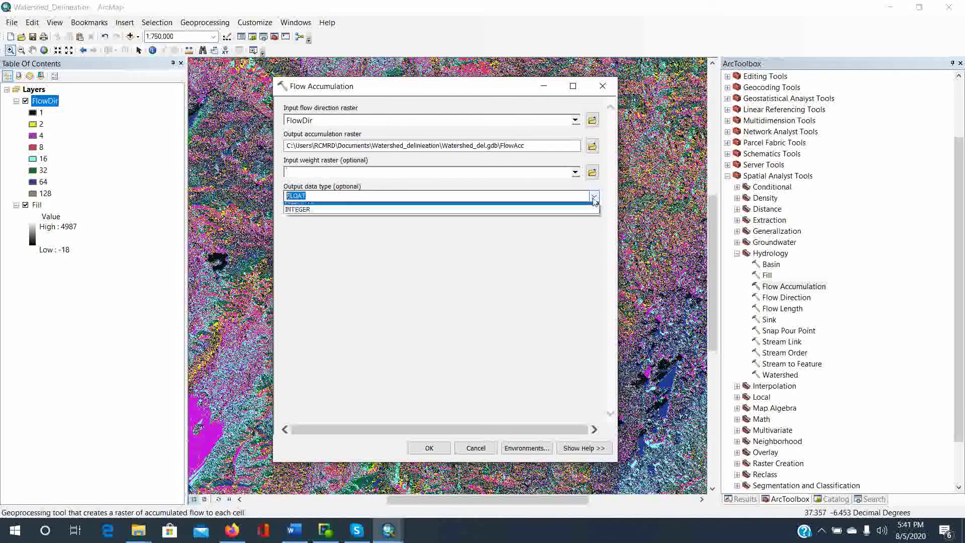
{"action": "left_click", "coordinate": [455, 254]}
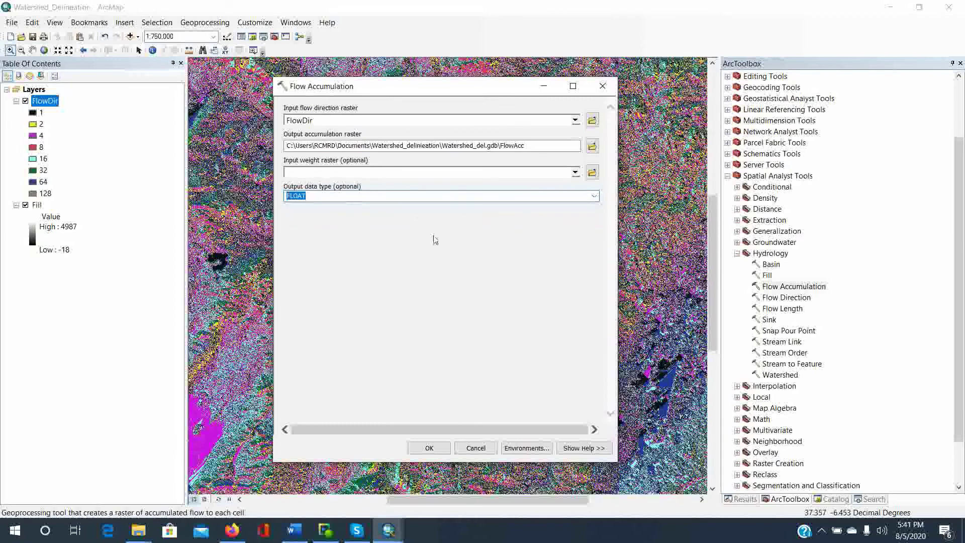
{"action": "left_click", "coordinate": [429, 448]}
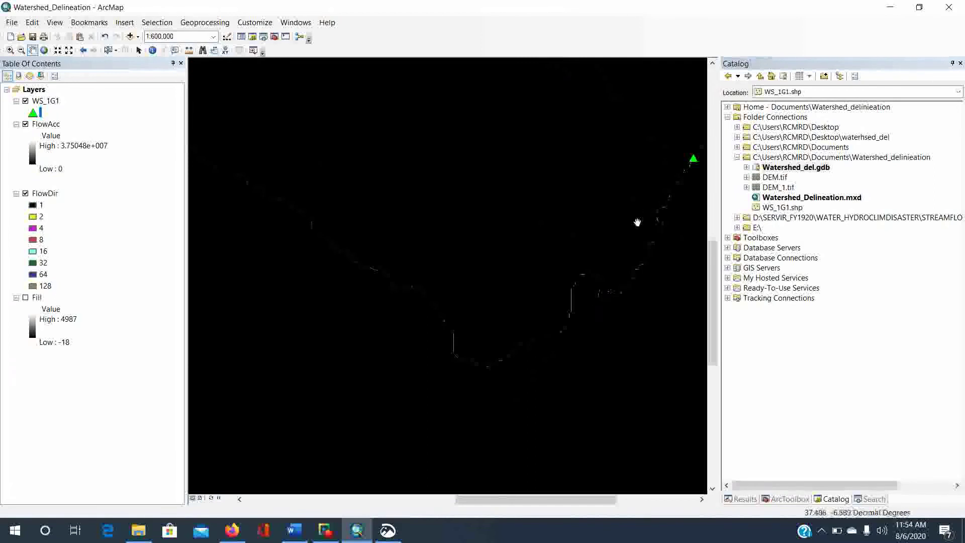
Turn off the display of the FlowDir layer and inspect the stream line in the FlowAcc raster up close.
{"action": "left_click_drag", "start_coordinate": [673, 178], "coordinate": [651, 197]}
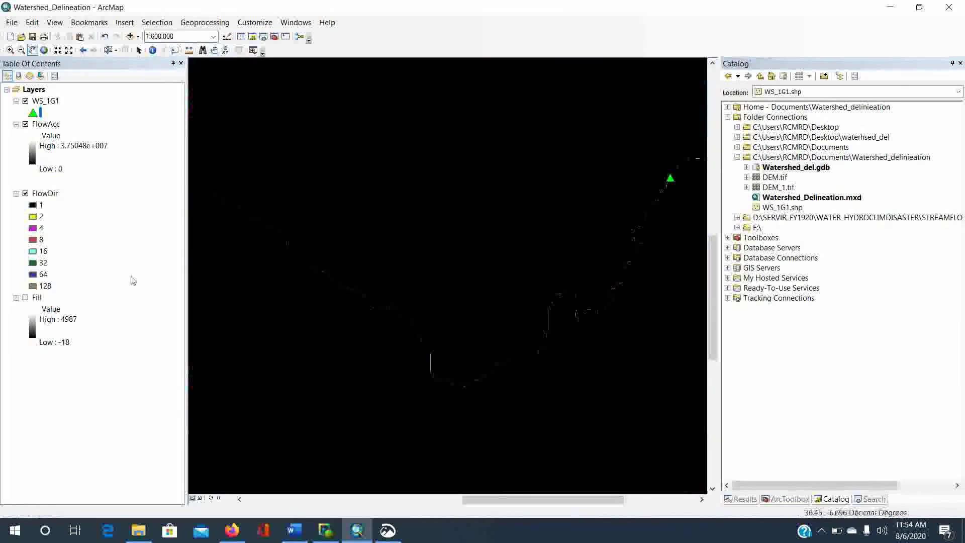
{"action": "left_click", "coordinate": [25, 193]}
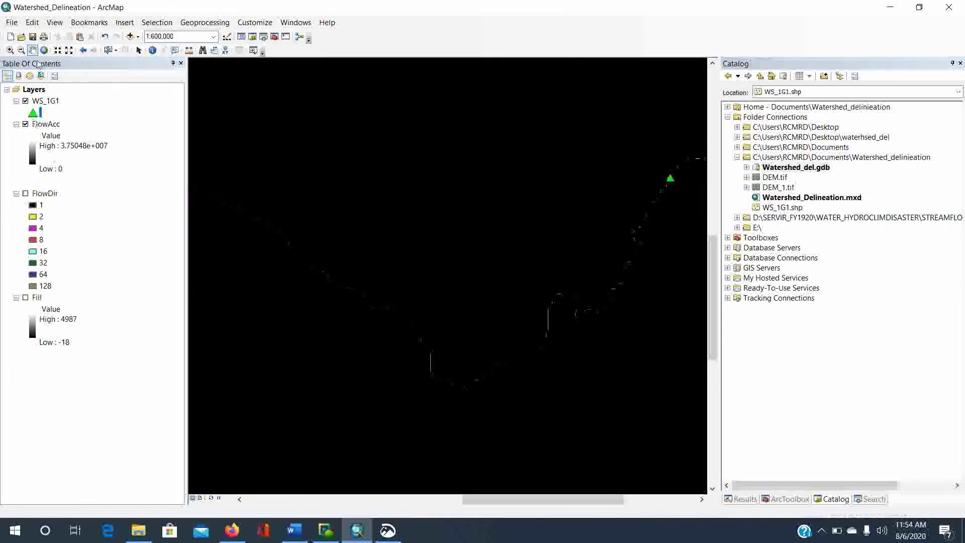
{"action": "left_click", "coordinate": [10, 49]}
{"action": "left_click_drag", "start_coordinate": [284, 215], "coordinate": [385, 320]}
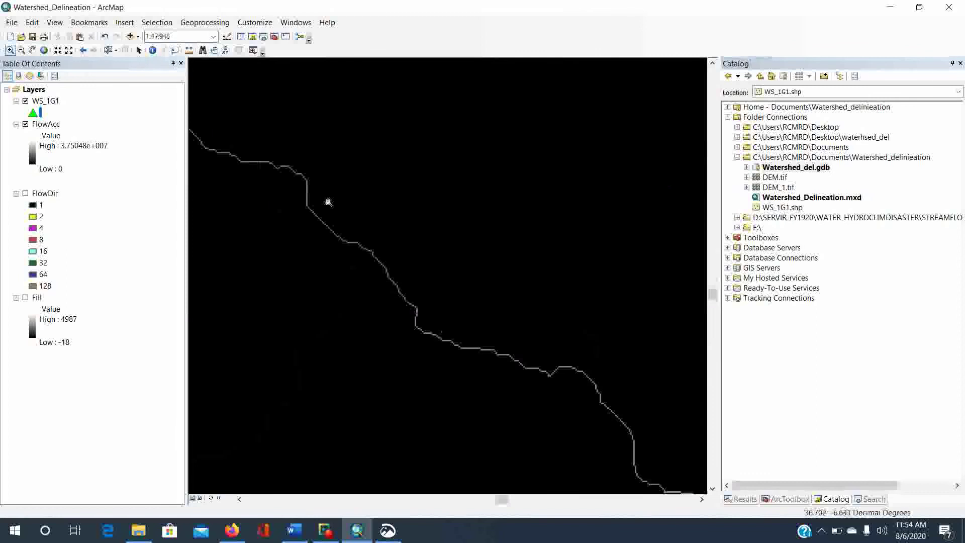
Examine the main stream line of the FlowAcc raster from a close-up out to a scale of 1:200,000.
{"action": "left_click_drag", "start_coordinate": [328, 202], "coordinate": [448, 339]}
{"action": "scroll", "coordinate": [459, 330], "scroll_direction": "down", "scroll_amount": 2}
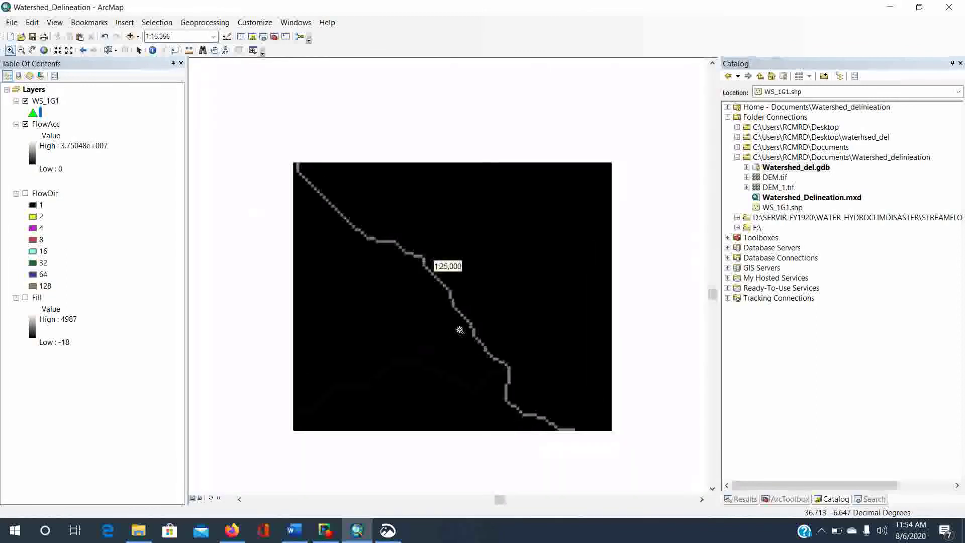
{"action": "scroll", "coordinate": [460, 330], "scroll_direction": "down", "scroll_amount": 4}
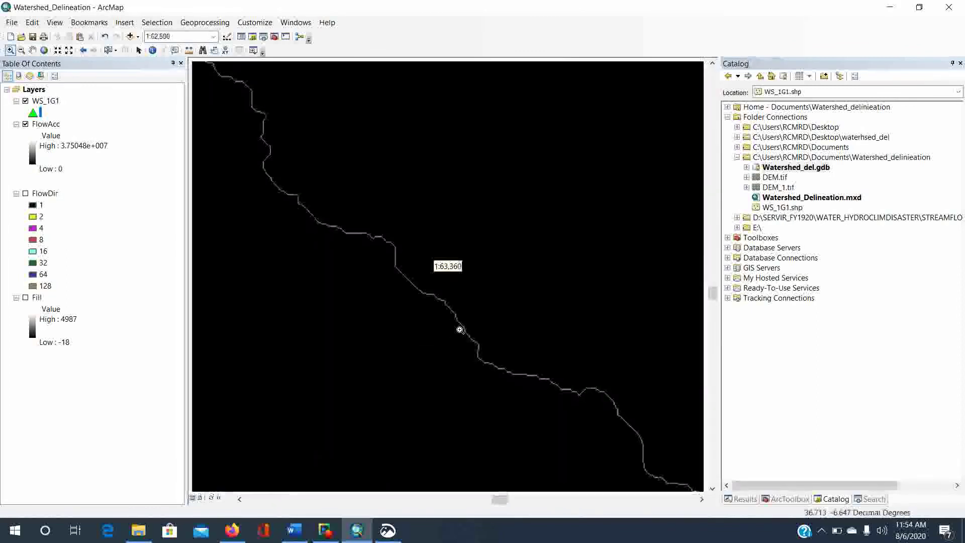
{"action": "scroll", "coordinate": [459, 330], "scroll_direction": "down", "scroll_amount": 3}
{"action": "scroll", "coordinate": [459, 330], "scroll_direction": "down", "scroll_amount": 1}
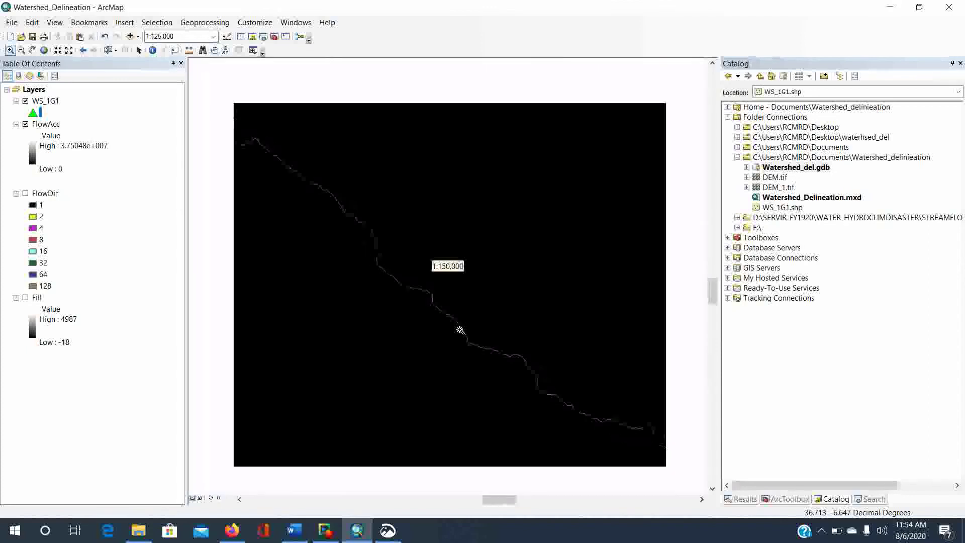
{"action": "scroll", "coordinate": [459, 330], "scroll_direction": "down", "scroll_amount": 1}
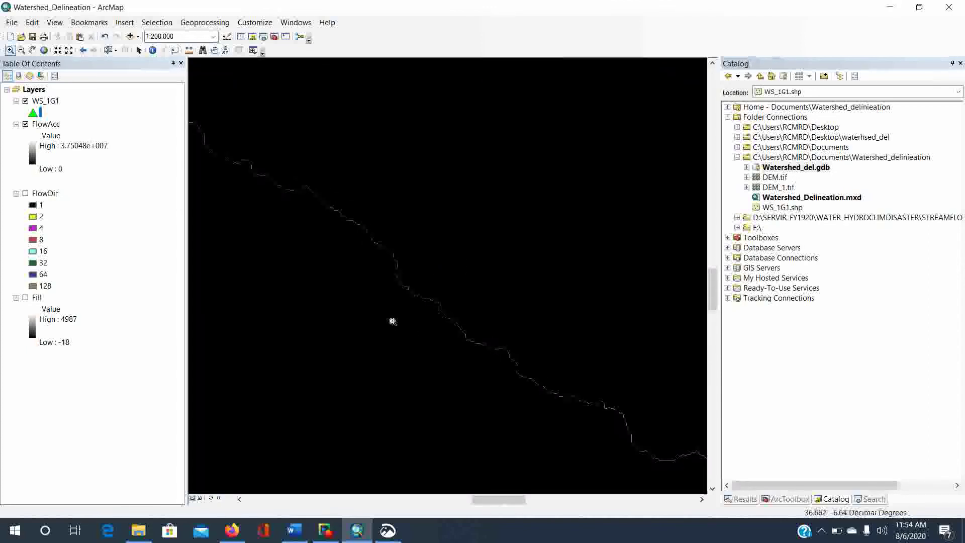
Change the FlowAcc layer's symbology from stretched to classified with 2 classes.
{"action": "left_click", "coordinate": [47, 125]}
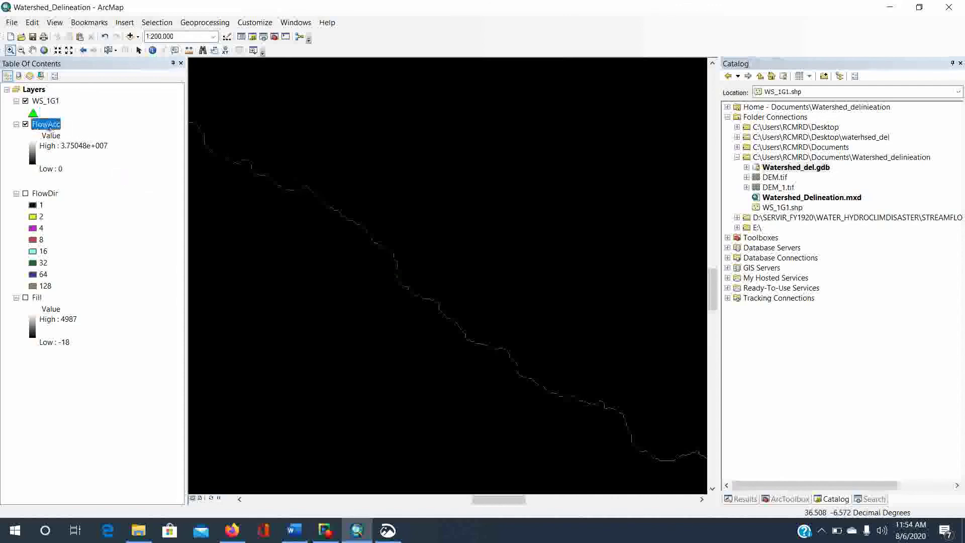
{"action": "right_click", "coordinate": [49, 126]}
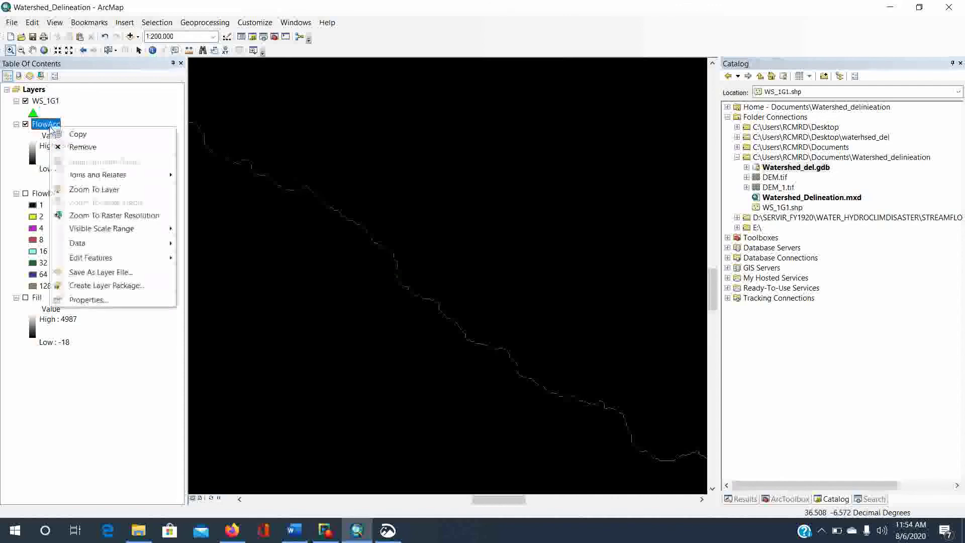
{"action": "left_click", "coordinate": [90, 298]}
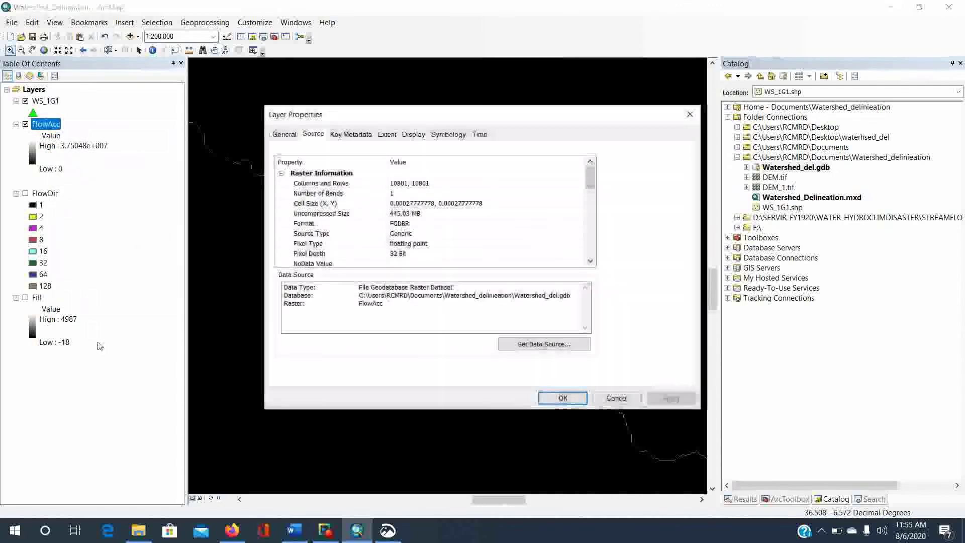
{"action": "left_click", "coordinate": [442, 134]}
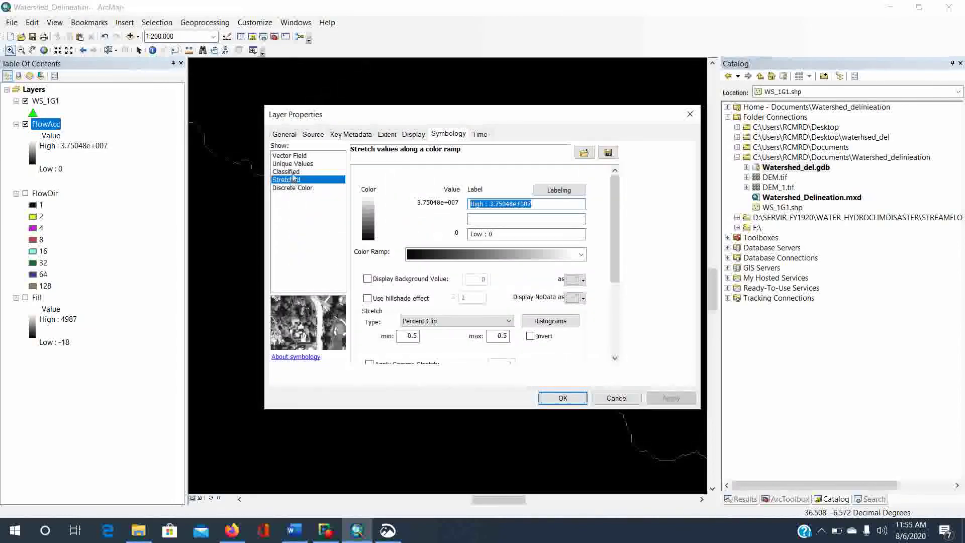
{"action": "left_click", "coordinate": [294, 172]}
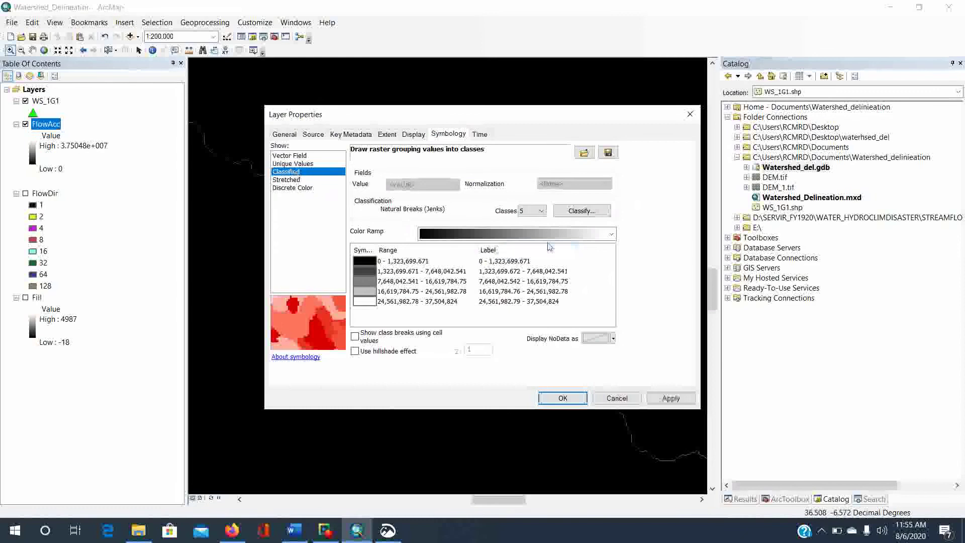
{"action": "left_click", "coordinate": [531, 212]}
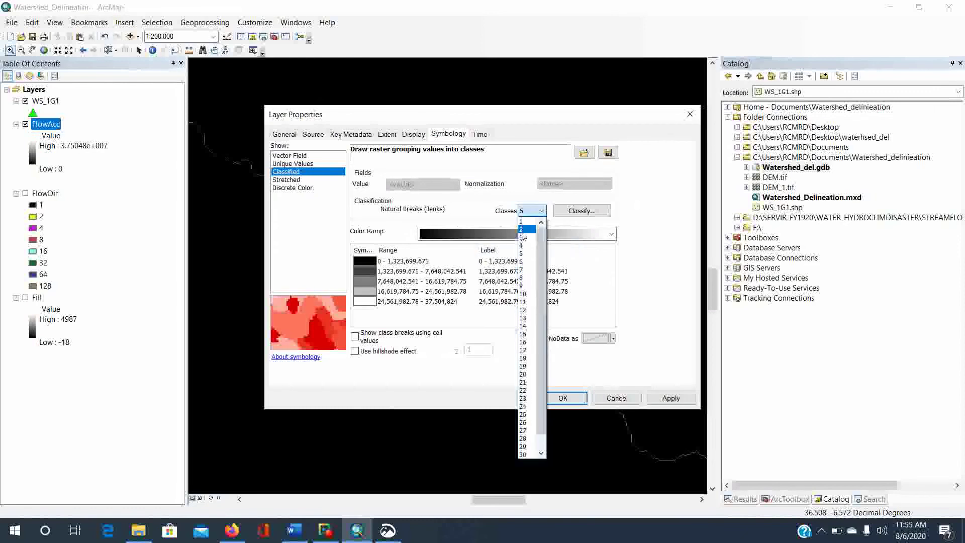
{"action": "left_click", "coordinate": [523, 230]}
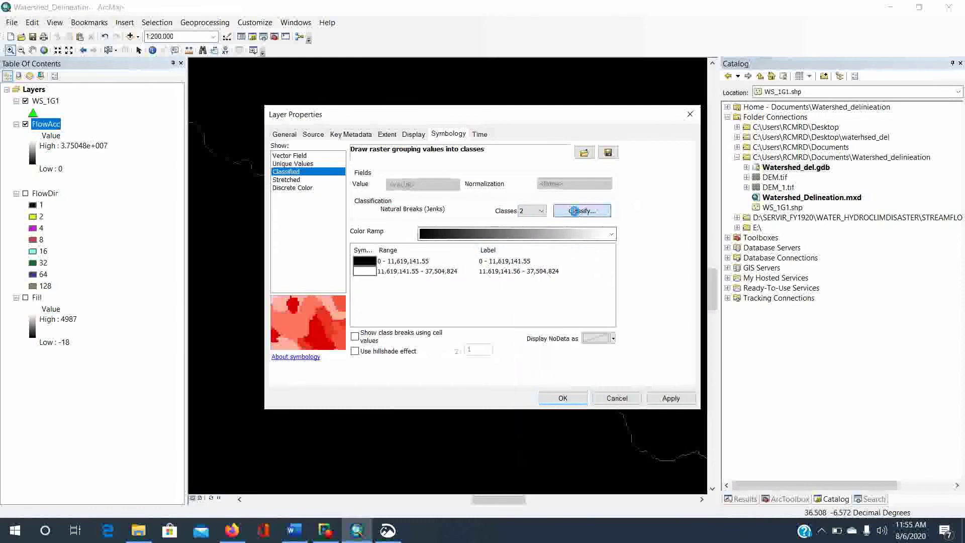
Set the first class break of FlowAcc to 5,000, apply the symbology and view the stream network at a wider extent.
{"action": "left_click", "coordinate": [581, 211]}
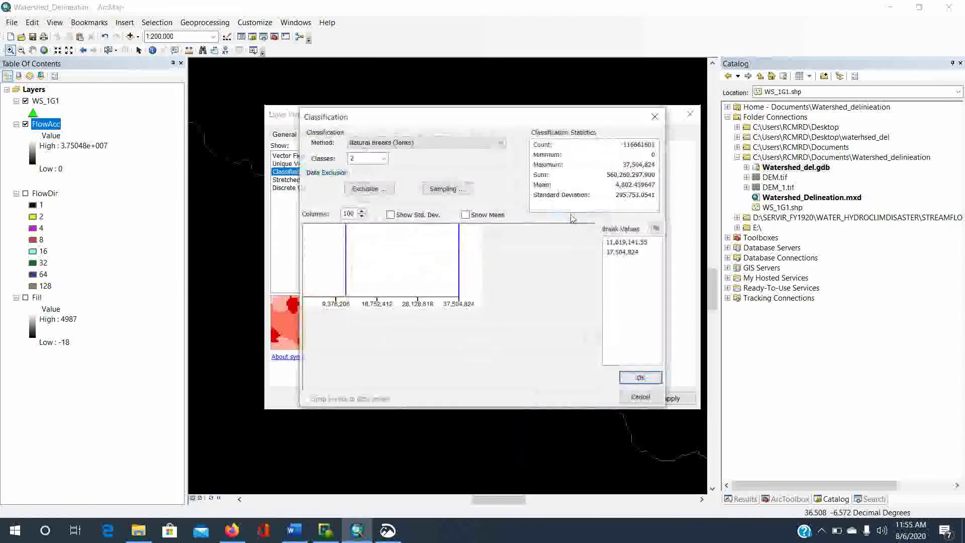
{"action": "left_click", "coordinate": [636, 243]}
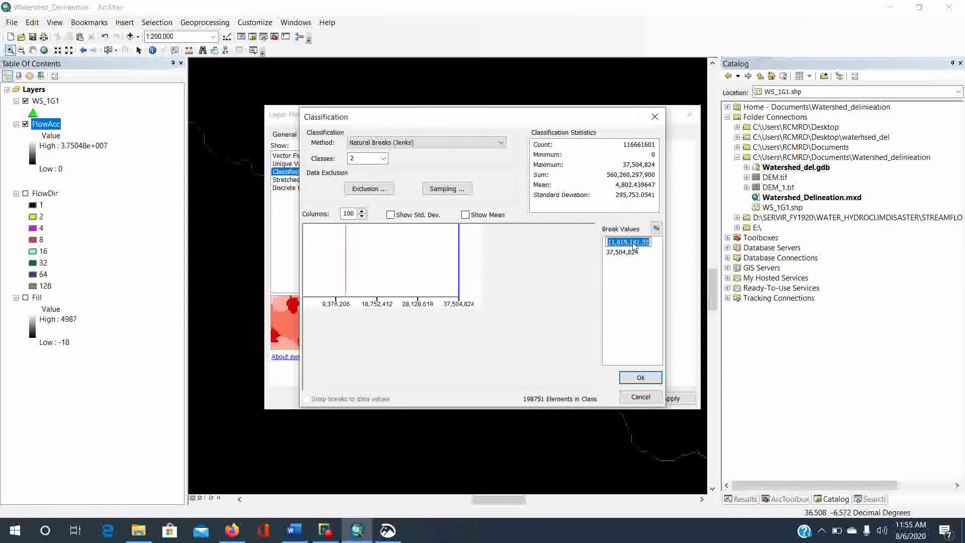
{"action": "type", "text": "5,"}
{"action": "type", "text": "000"}
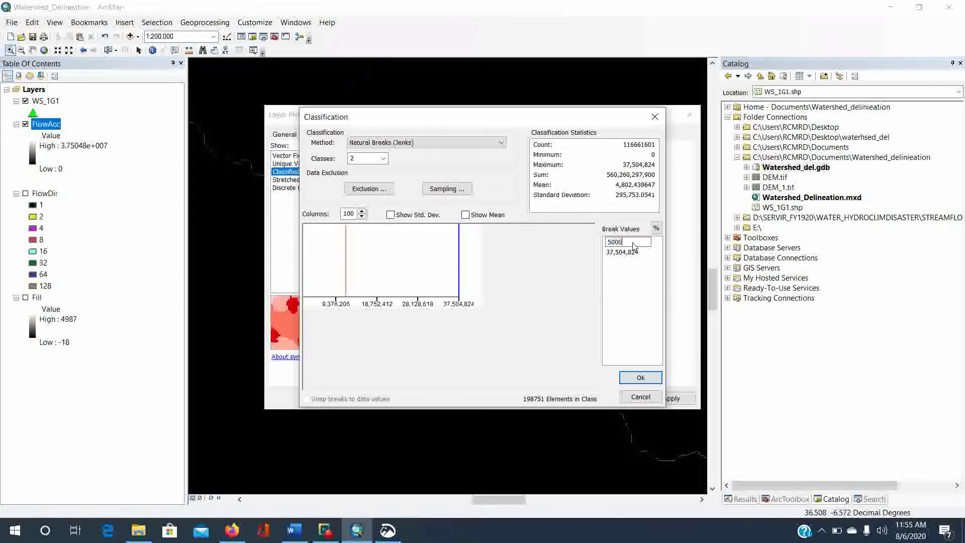
{"action": "key", "text": "Tab"}
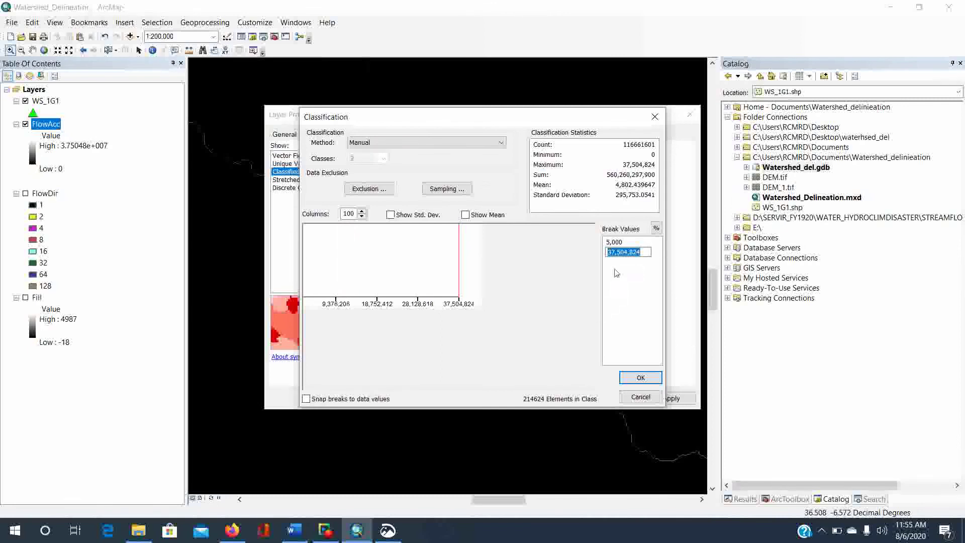
{"action": "left_click", "coordinate": [637, 381]}
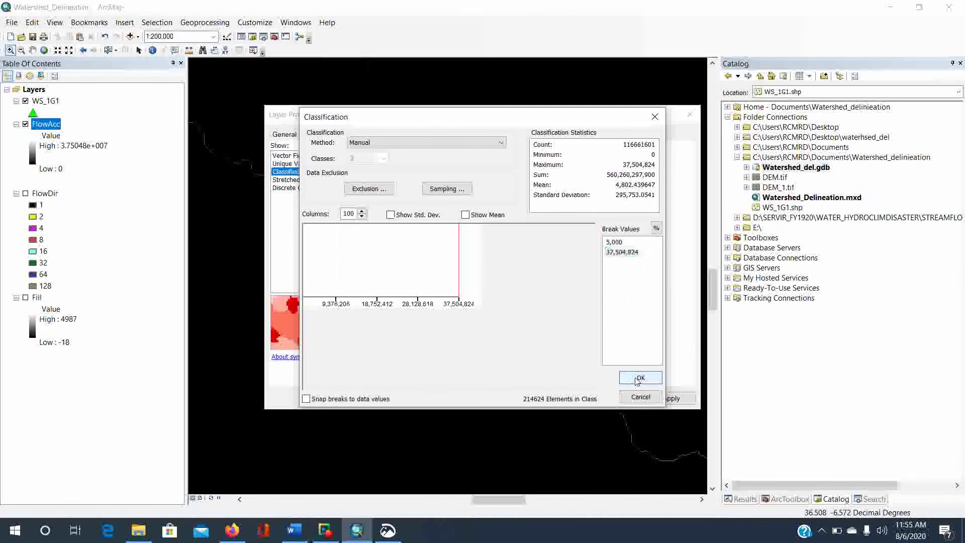
{"action": "left_click", "coordinate": [639, 378]}
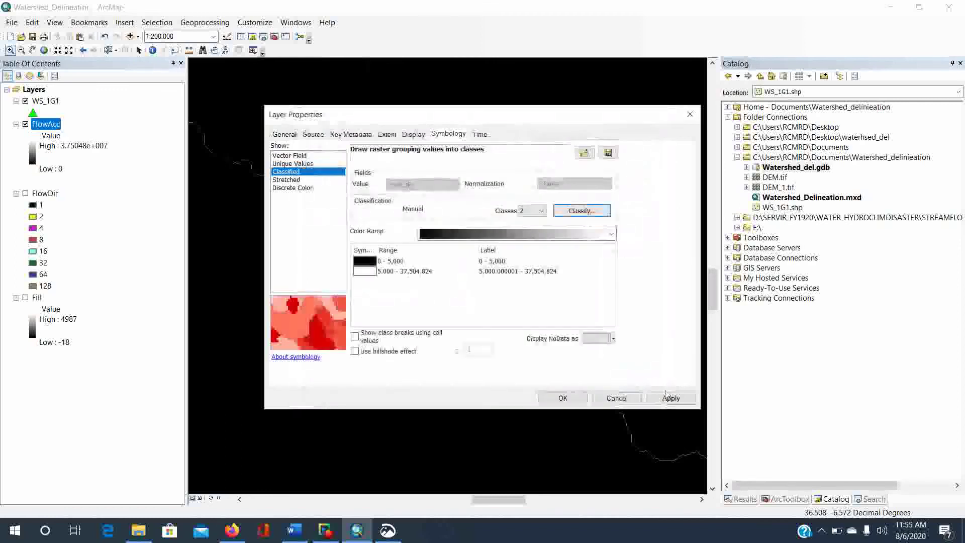
{"action": "left_click", "coordinate": [672, 398]}
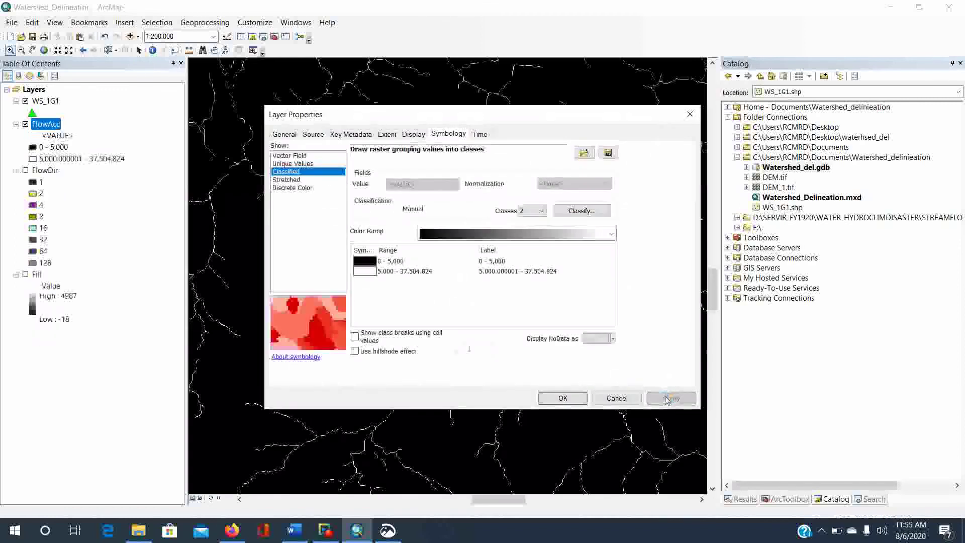
{"action": "left_click", "coordinate": [563, 397]}
{"action": "scroll", "coordinate": [507, 355], "scroll_direction": "down", "scroll_amount": 3}
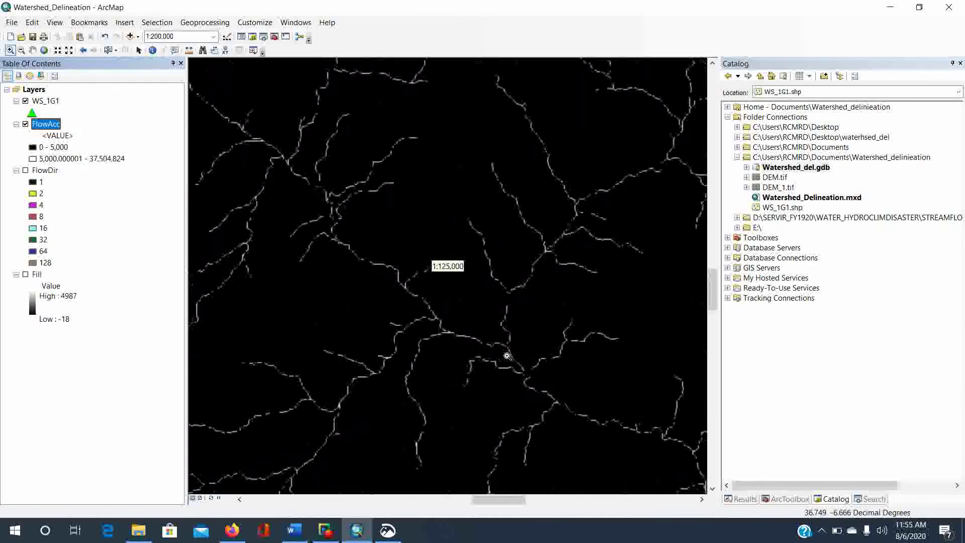
{"action": "scroll", "coordinate": [506, 355], "scroll_direction": "down", "scroll_amount": 2}
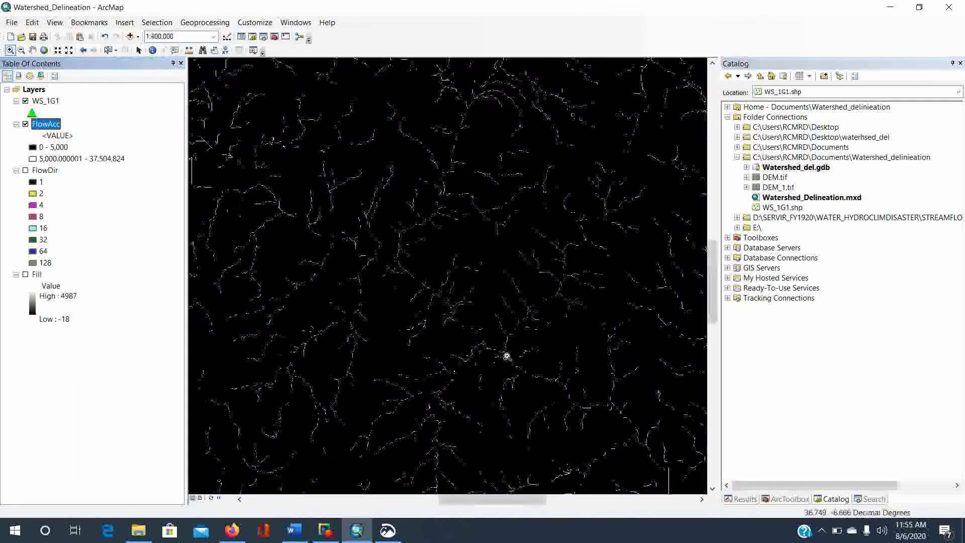